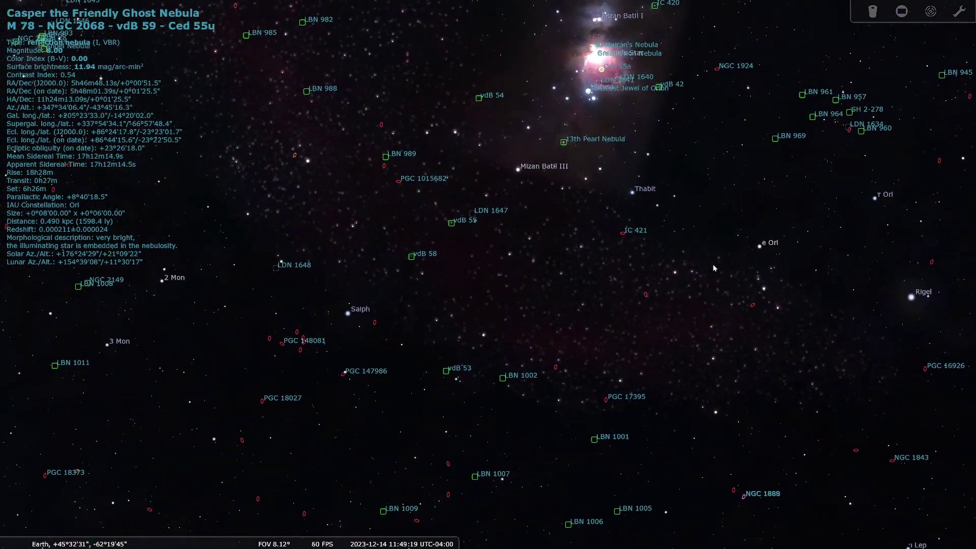
Step: Pan the sky from Orion's Belt to M78 and zoom in to about 1.3° field of view
drag(588, 212, 700, 451)
drag(583, 213, 450, 397)
scroll(627, 289, up, 2)
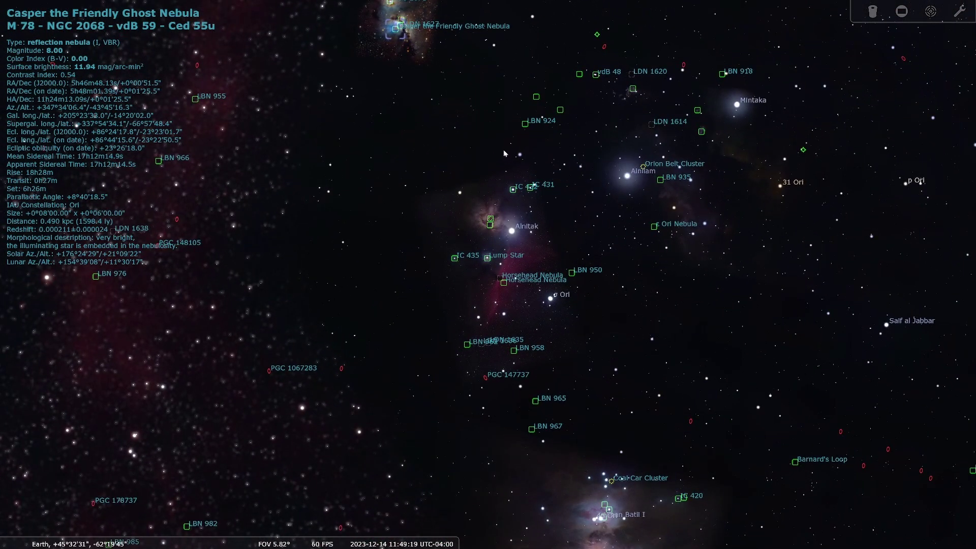
drag(496, 130, 324, 220)
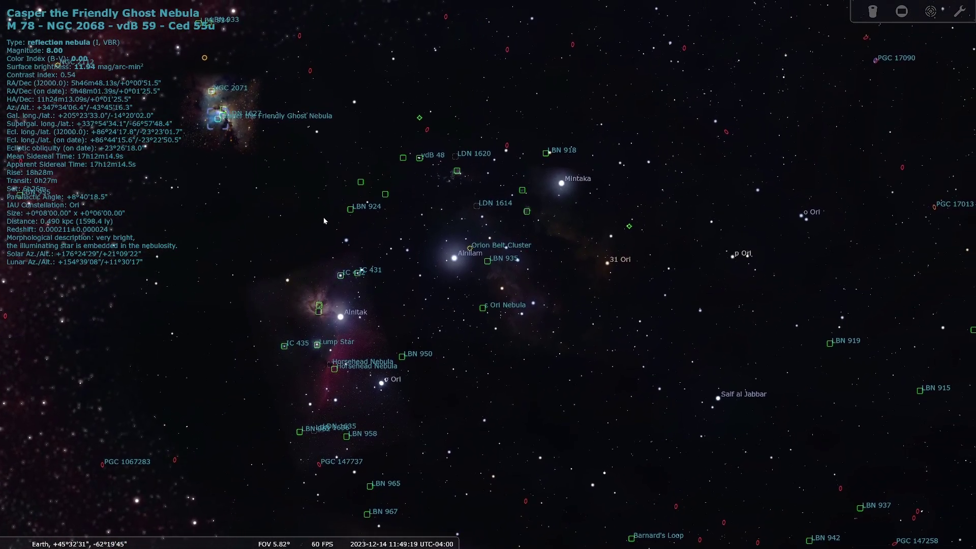
drag(325, 220, 588, 385)
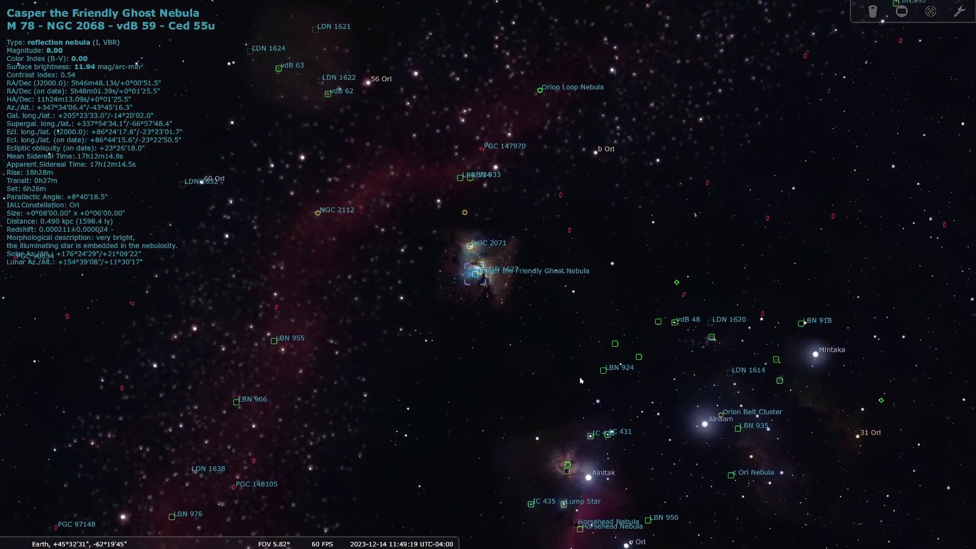
scroll(594, 280, up, 5)
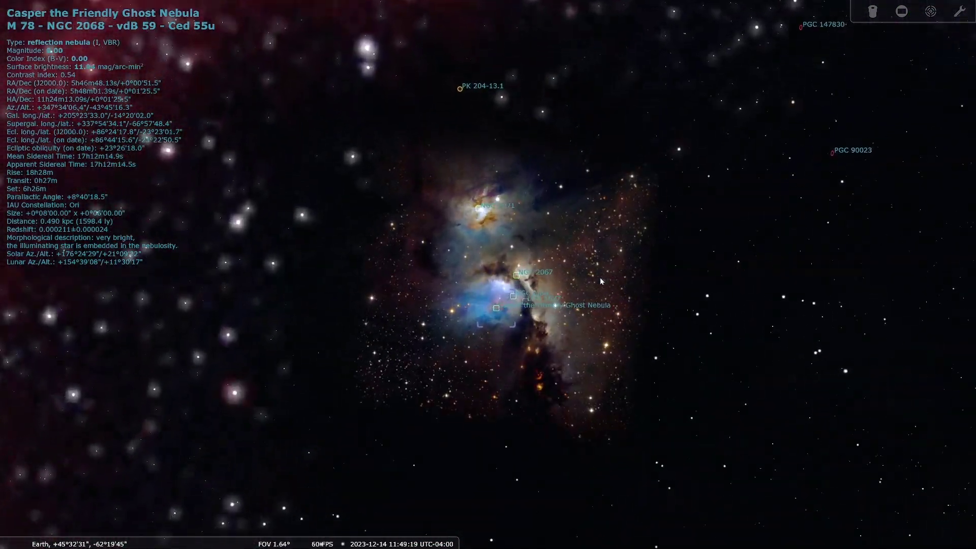
drag(715, 281, 716, 261)
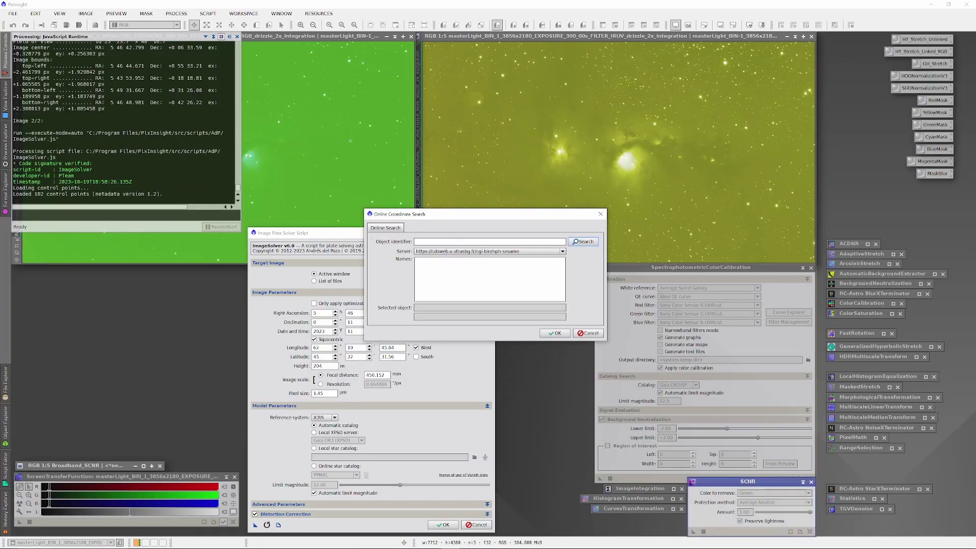
Step: Look up m78 (RA 5 46 45.8, Dec +0 4 45) and plate-solve the broadband integration
text(m78)
click(583, 242)
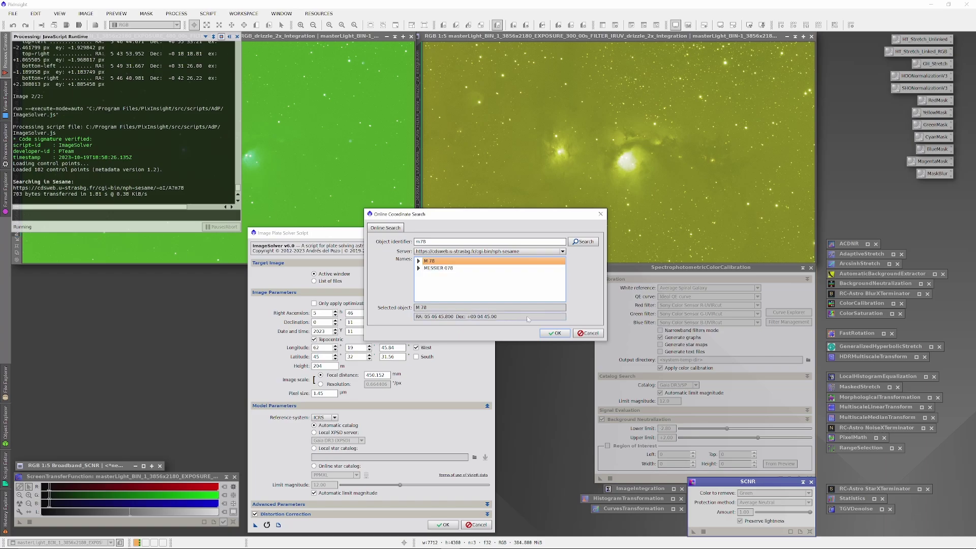
click(556, 333)
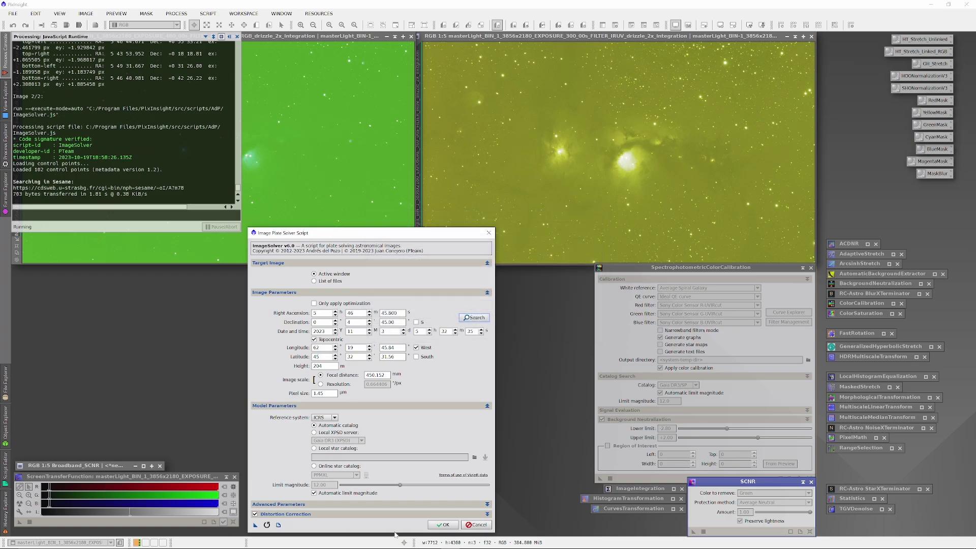
click(440, 522)
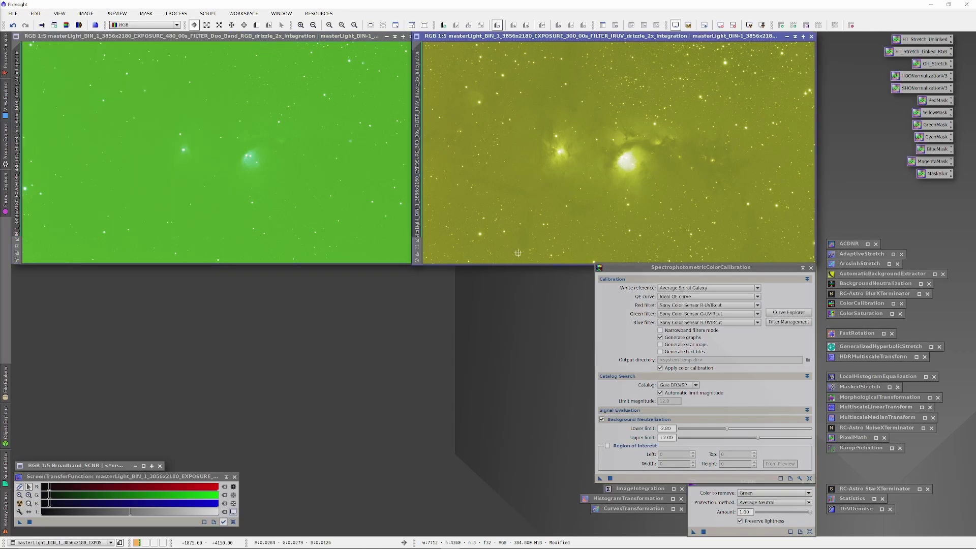
click(610, 478)
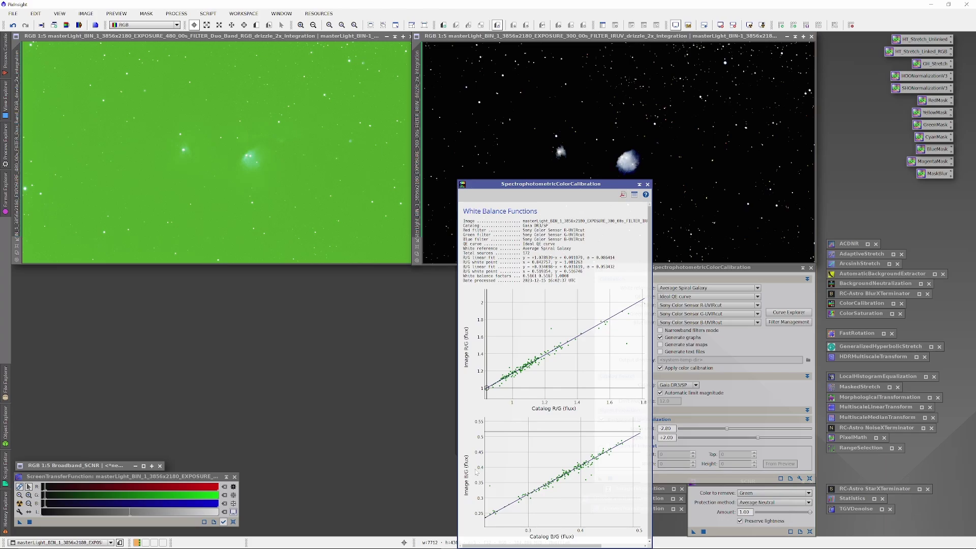
Step: Close the White Balance Functions graph window after calibration finishes
click(648, 185)
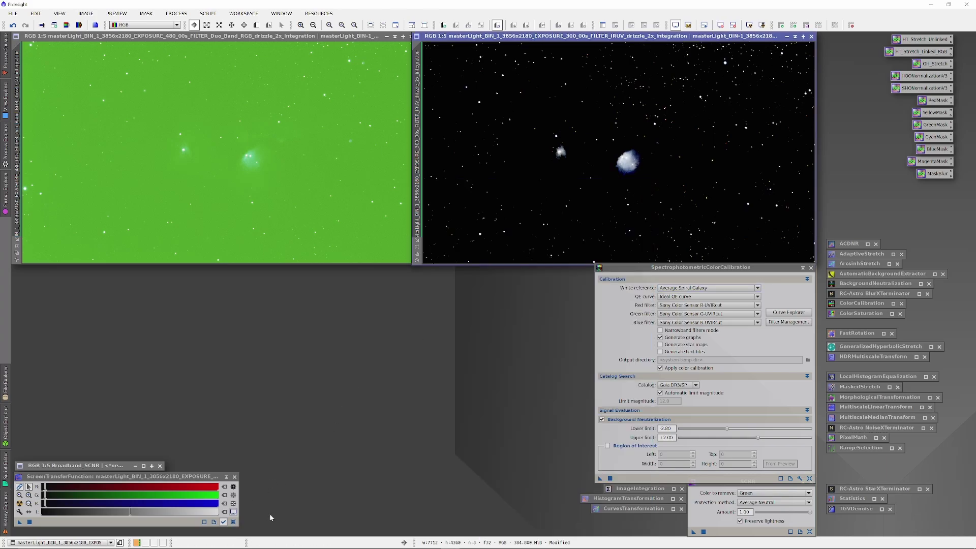
click(233, 522)
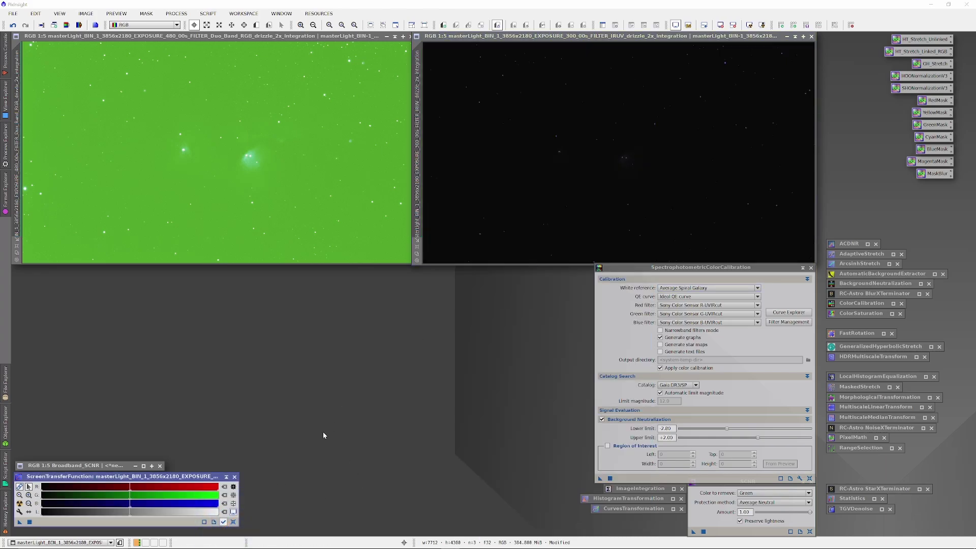
click(20, 503)
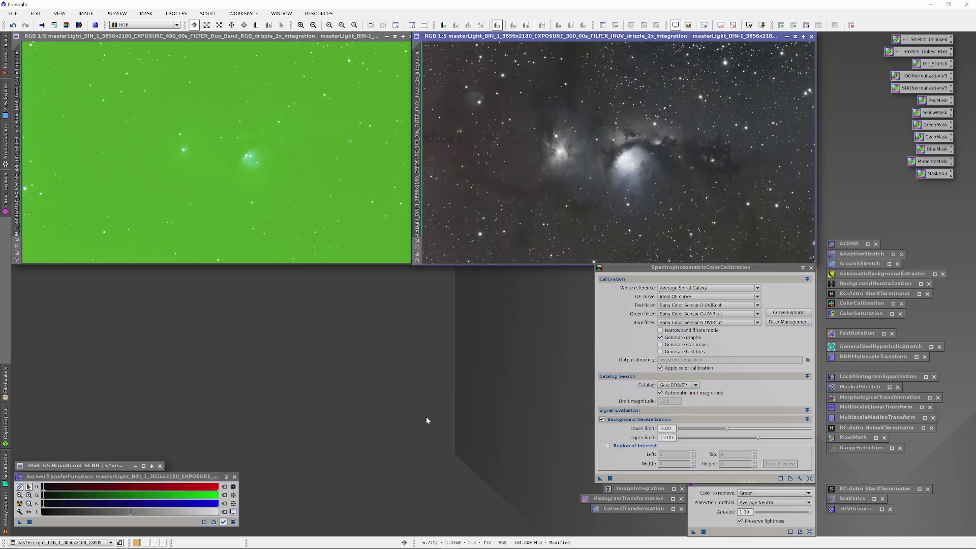
key(ctrl+Tab)
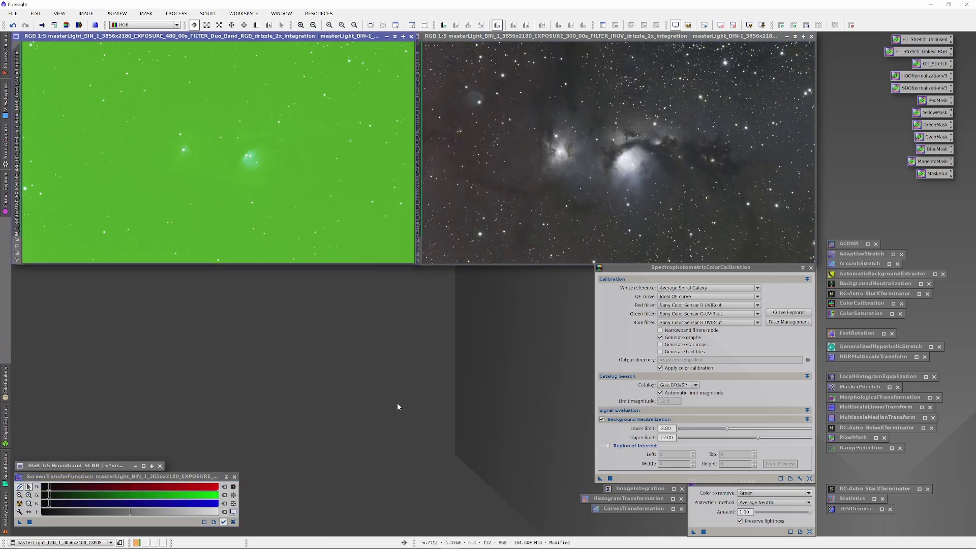
click(610, 478)
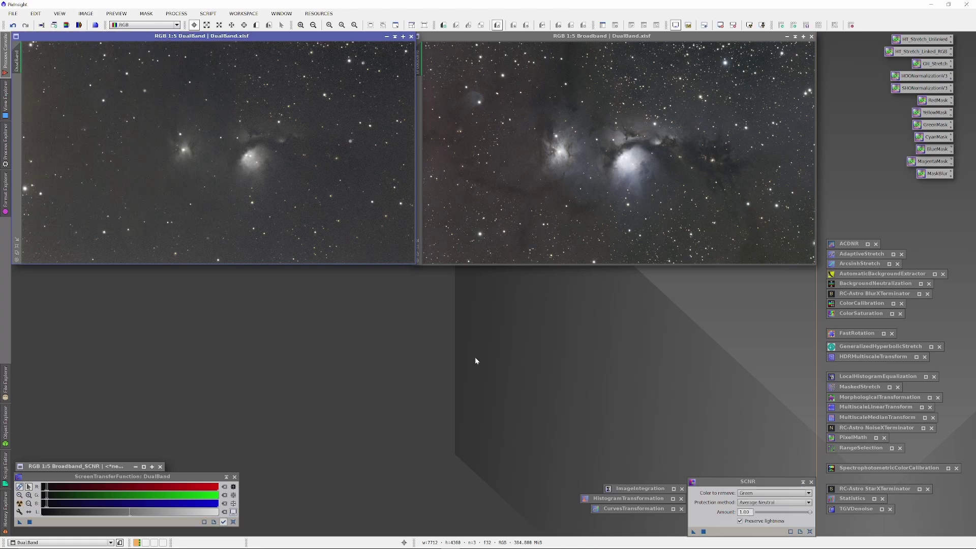
right_click(574, 160)
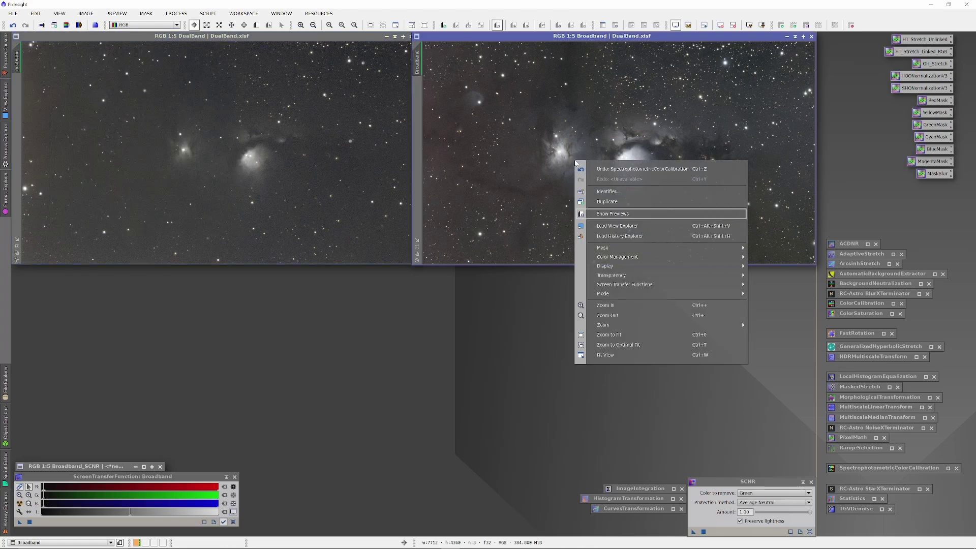
click(162, 40)
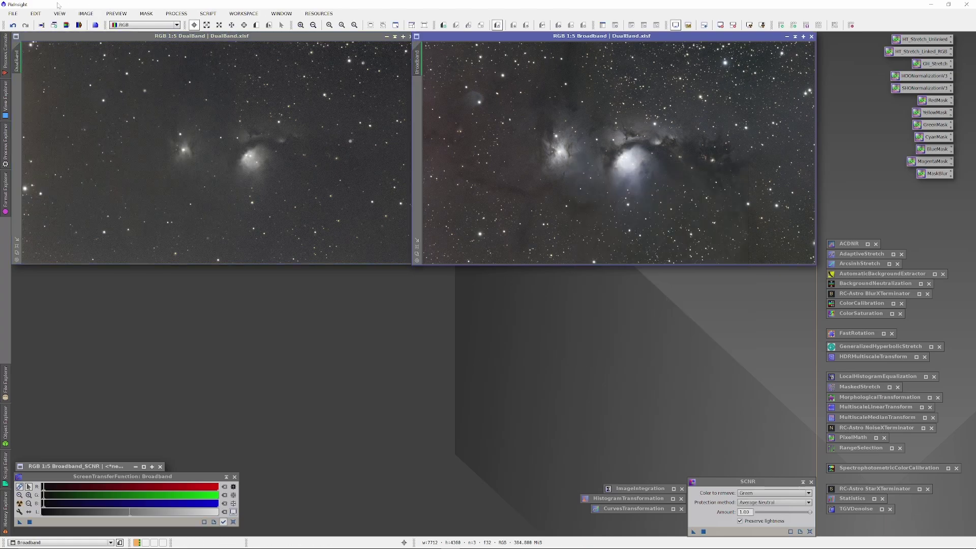
click(13, 14)
click(32, 90)
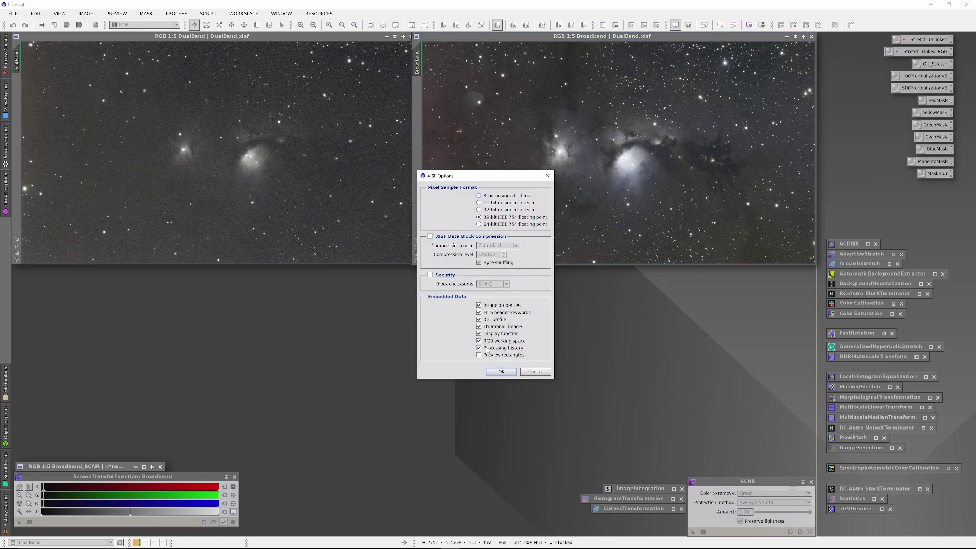
click(501, 371)
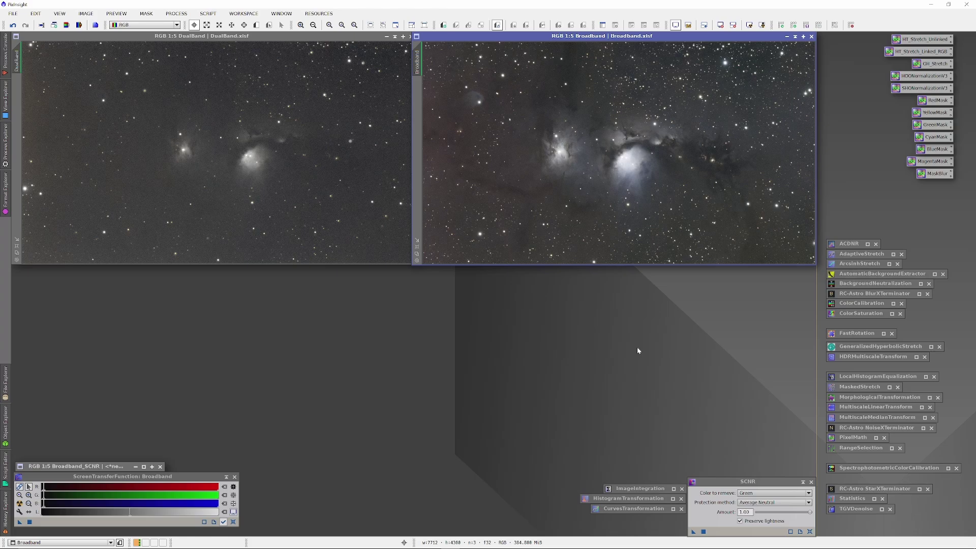
Step: Integrate the three listed PostDenoiseBlur masters with ImageIntegration's Apply Global
double_click(638, 488)
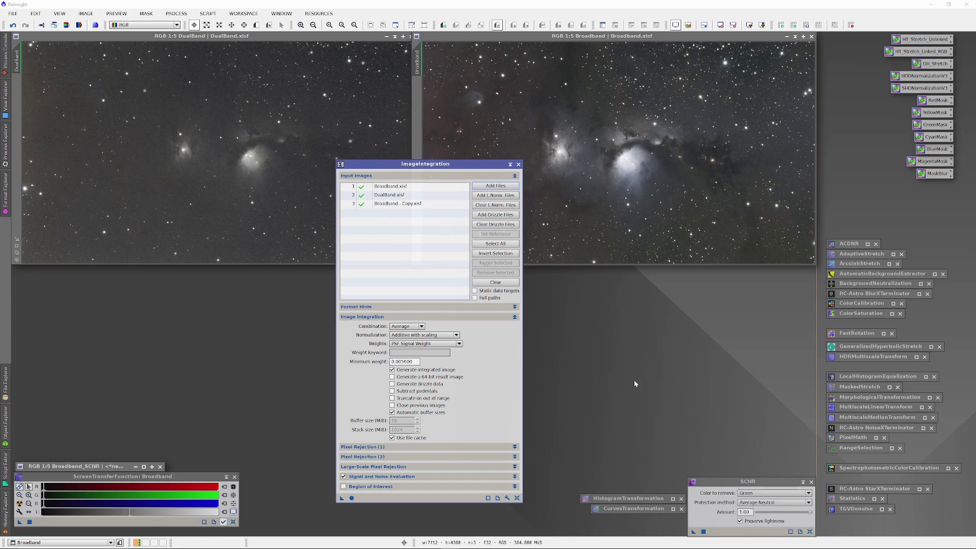
click(351, 498)
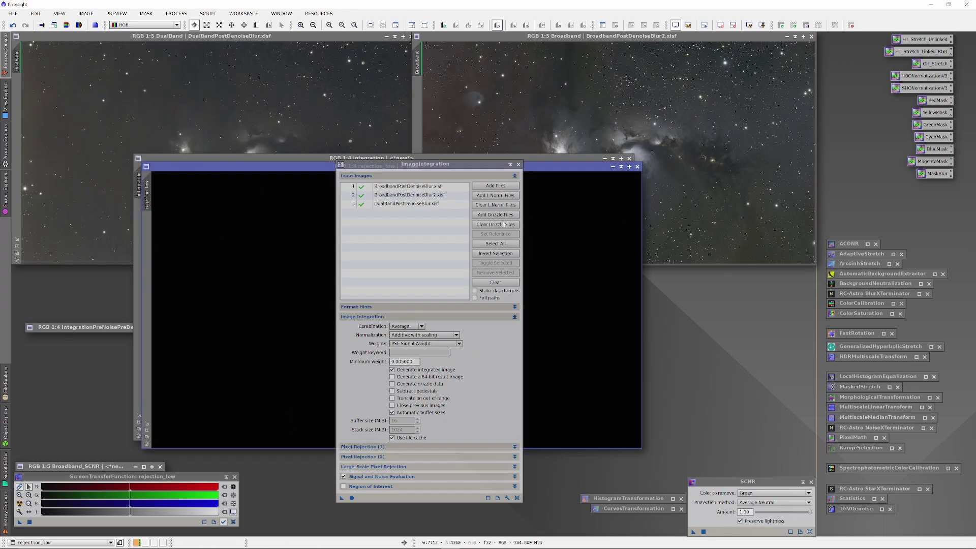
drag(385, 164, 510, 167)
Step: Auto-stretch and discard the rejection_low map, then AutoStretch the integration image
click(604, 158)
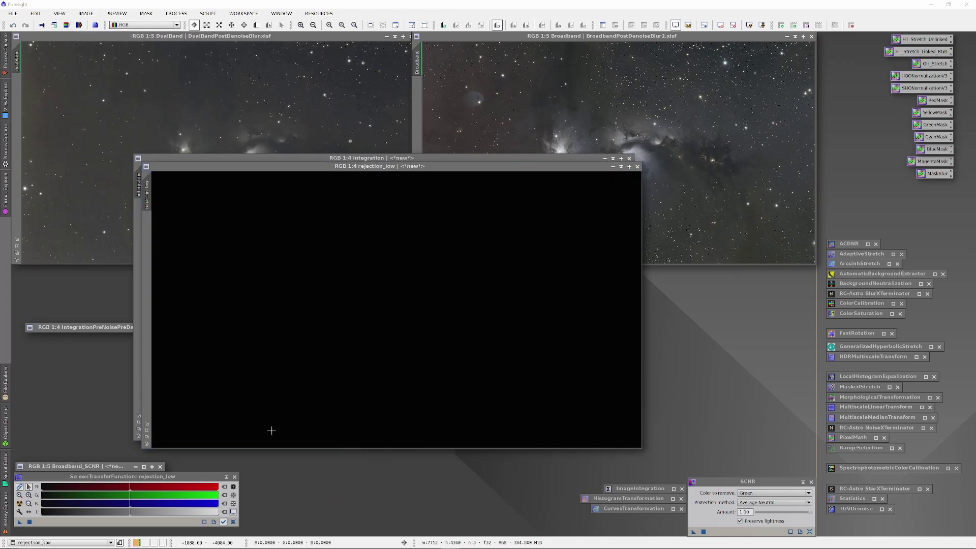
click(298, 388)
click(20, 503)
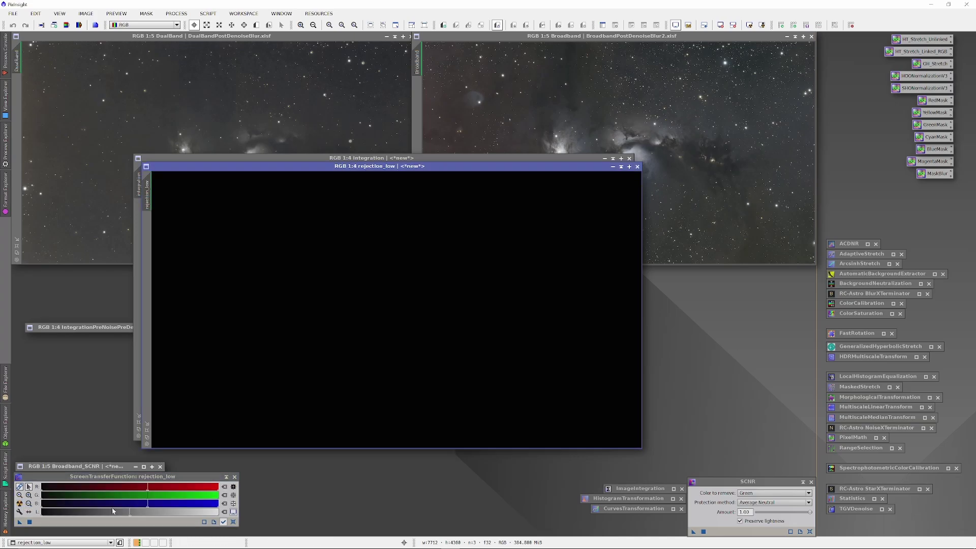
click(637, 167)
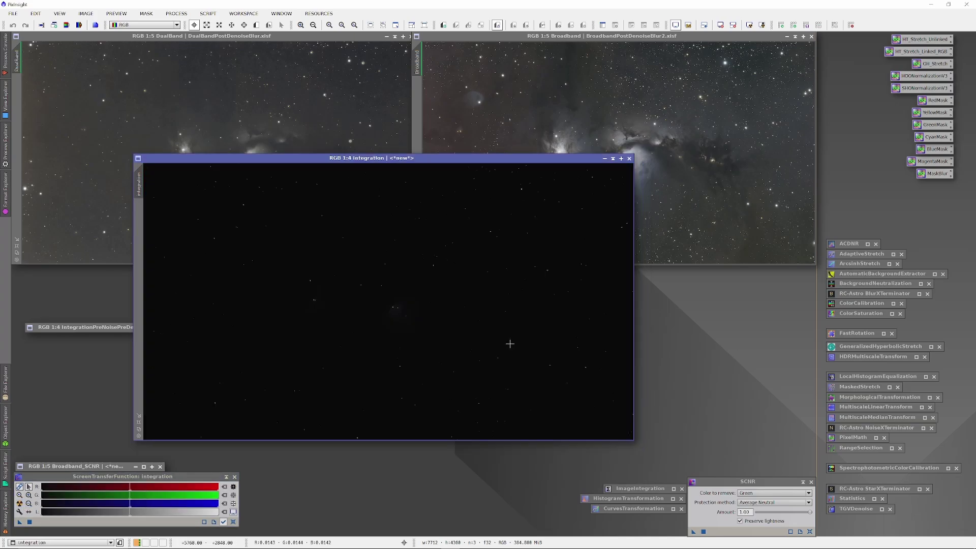
click(20, 503)
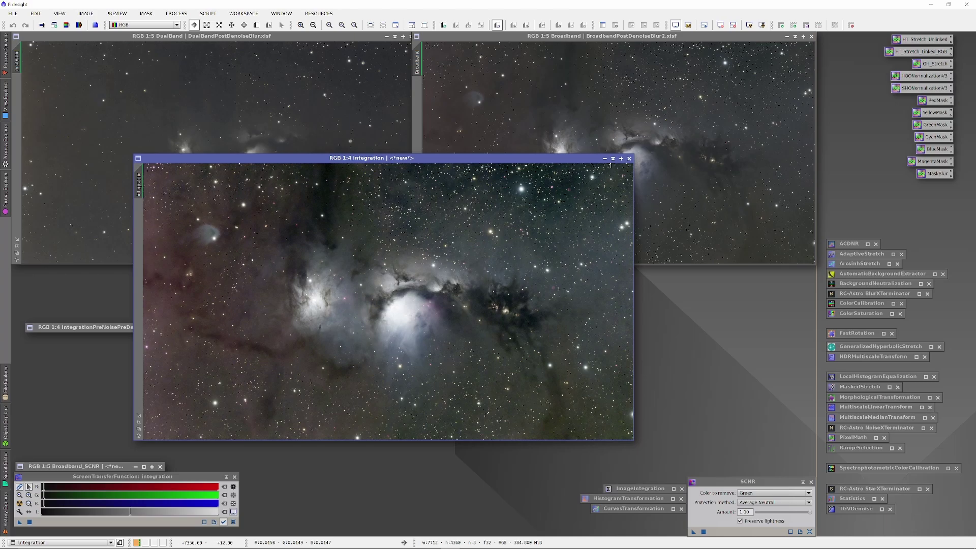
right_click(422, 288)
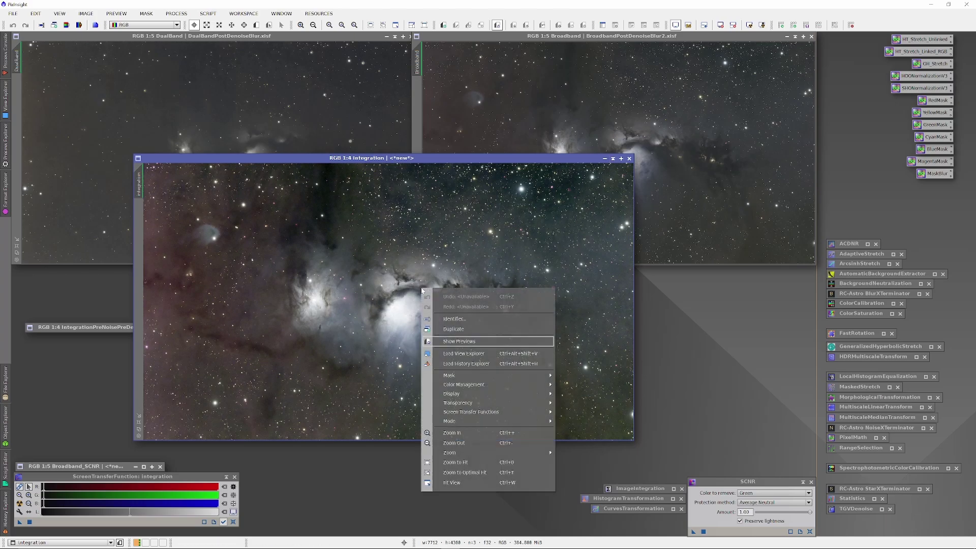
Step: Append 'Done' to the integration's identifier and move IntegrationPreNoisePreDeblur beside Broadband
click(455, 320)
click(458, 280)
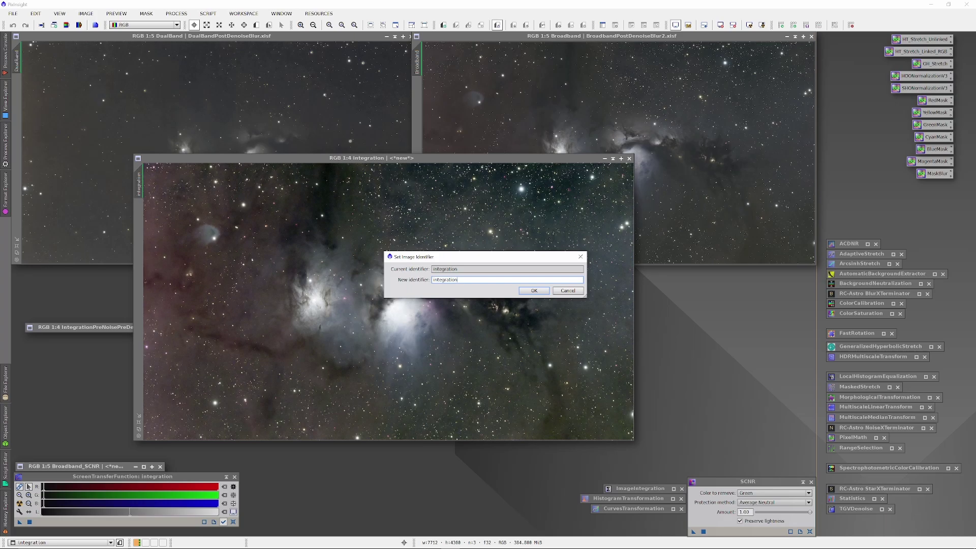
text(Done)
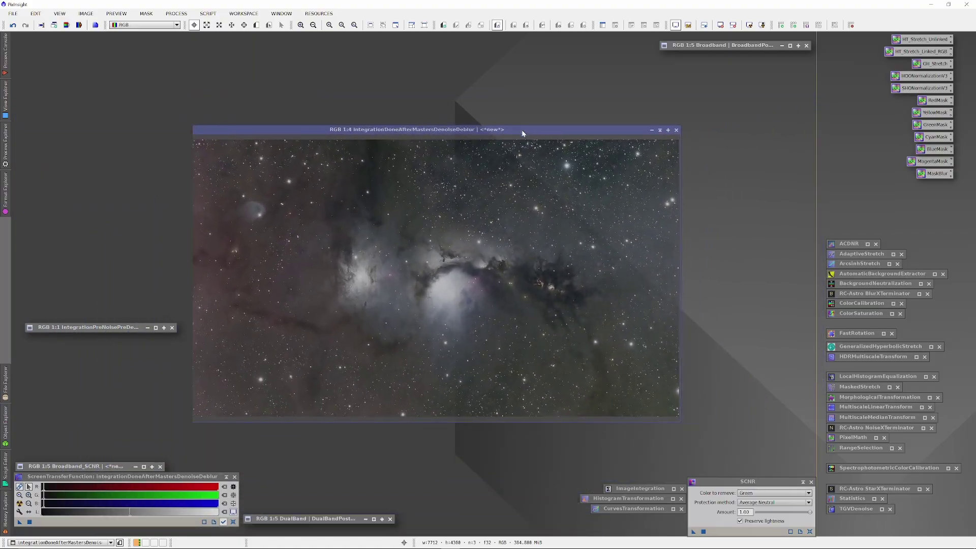
drag(87, 328, 721, 62)
drag(482, 131, 347, 83)
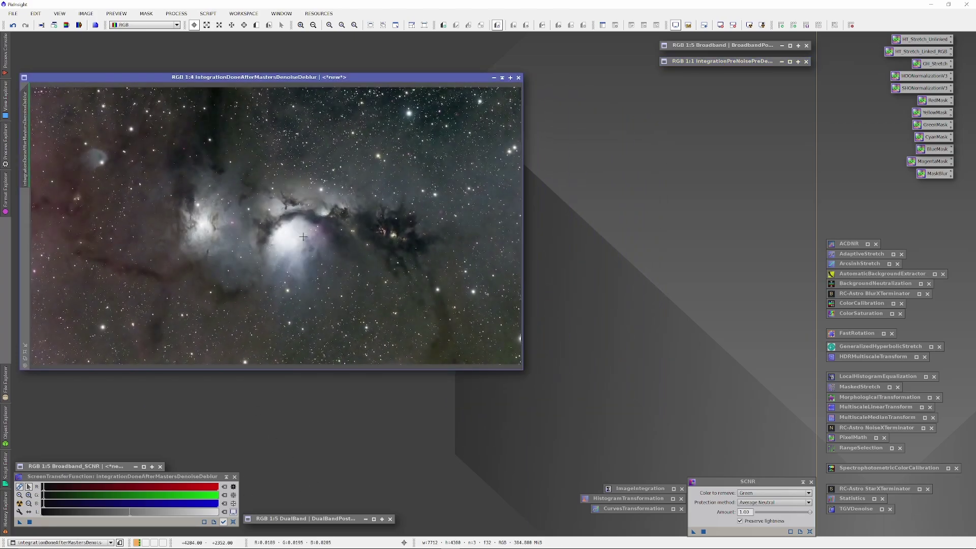
Step: Reset the screen stretch and target HistogramTransformation at integrationDoneAfterMastersDenoiseDeblur
drag(320, 81, 312, 75)
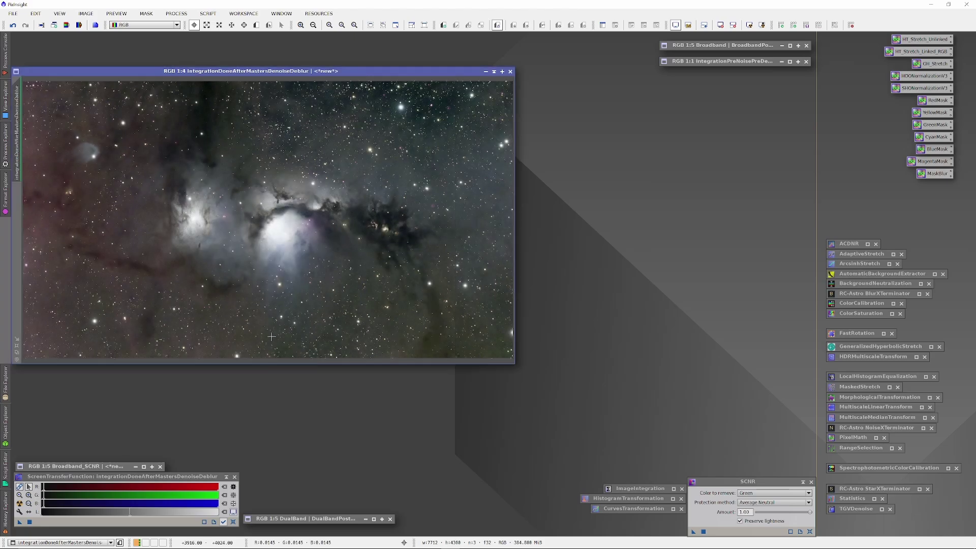
click(232, 522)
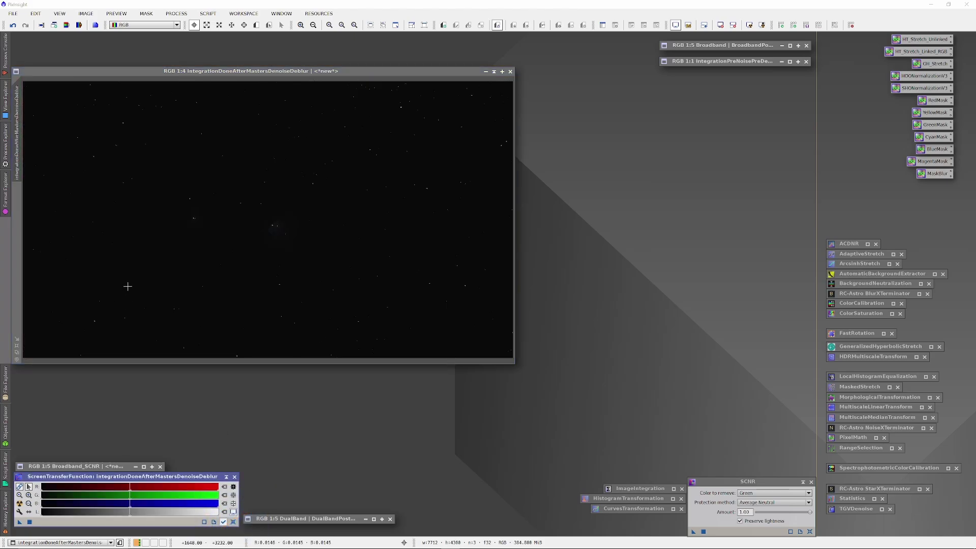
double_click(652, 500)
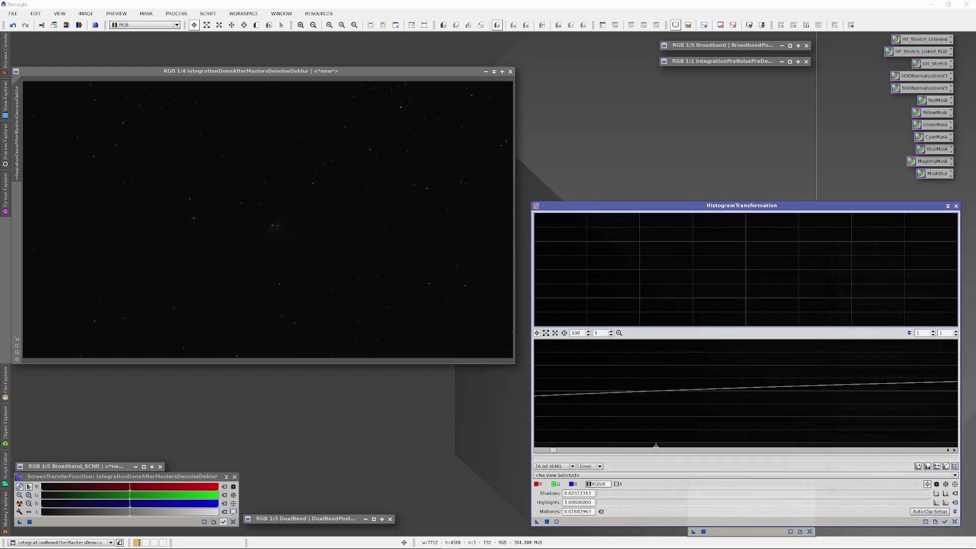
click(591, 475)
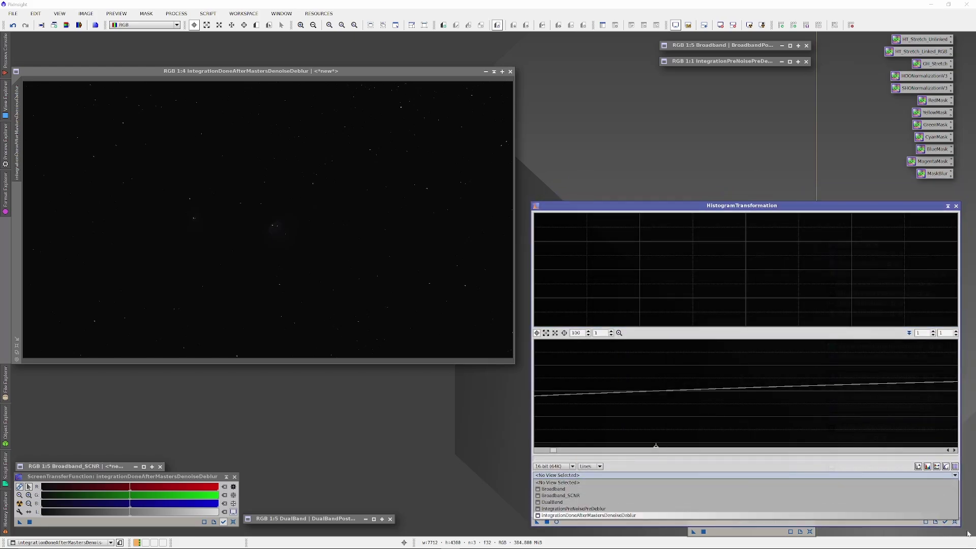
click(581, 466)
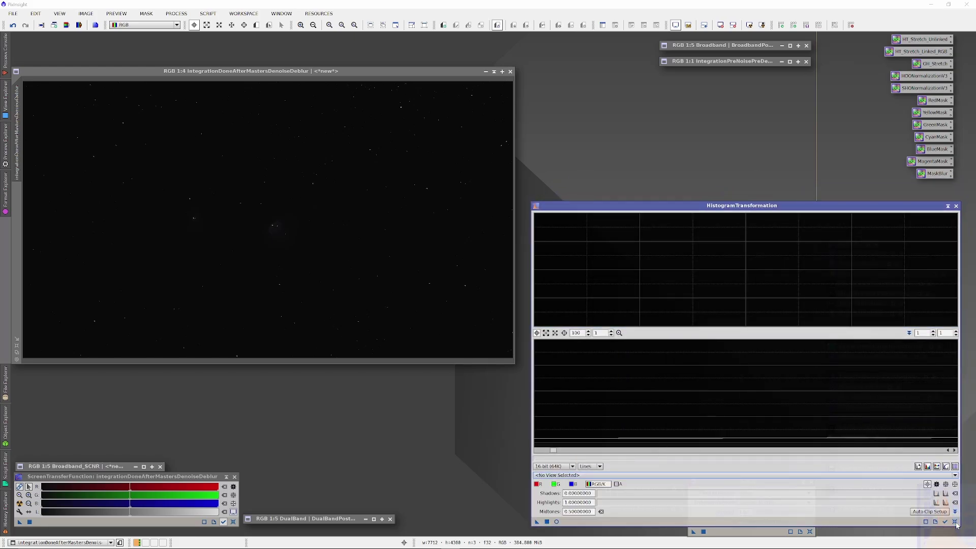
click(579, 474)
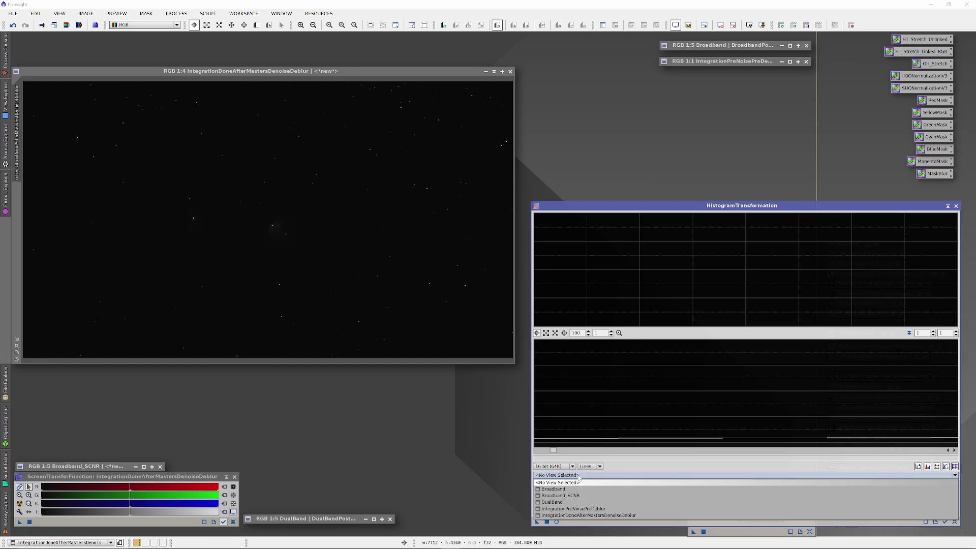
click(569, 514)
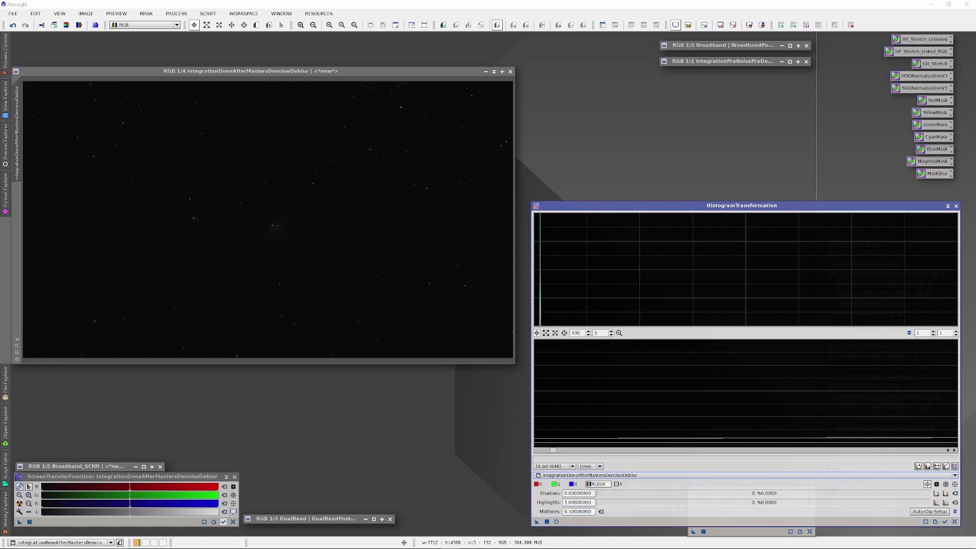
Step: Set the histogram zoom to 1 and open the Real-Time Preview
double_click(575, 333)
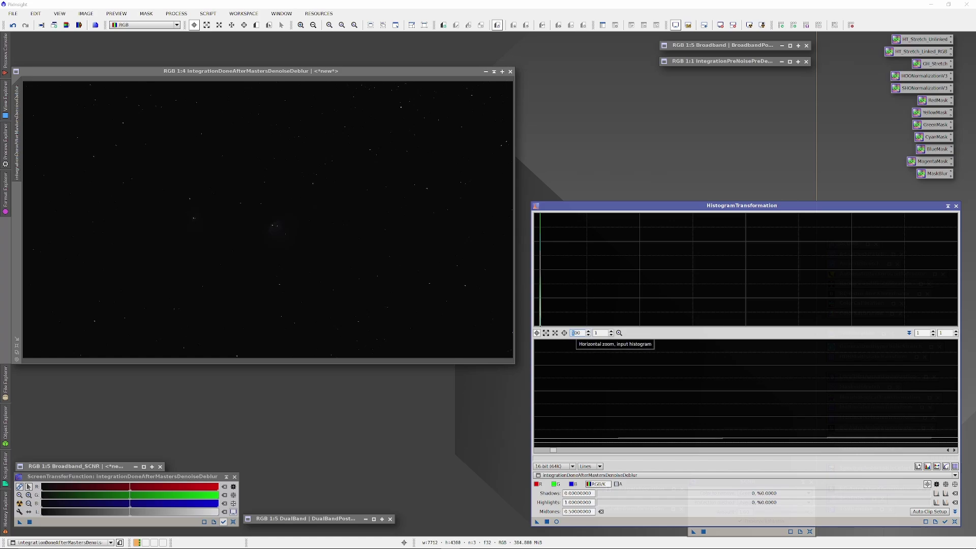
text(1)
key(Return)
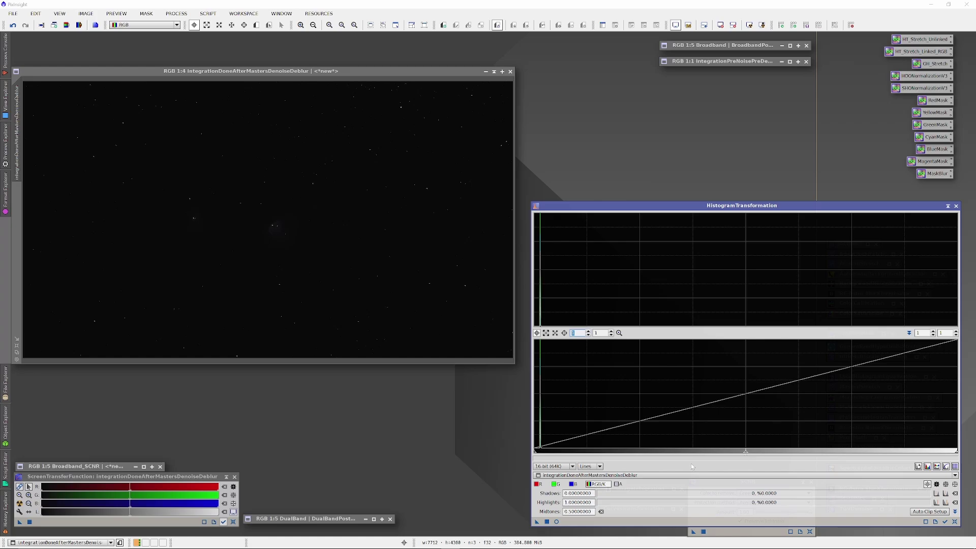
click(557, 522)
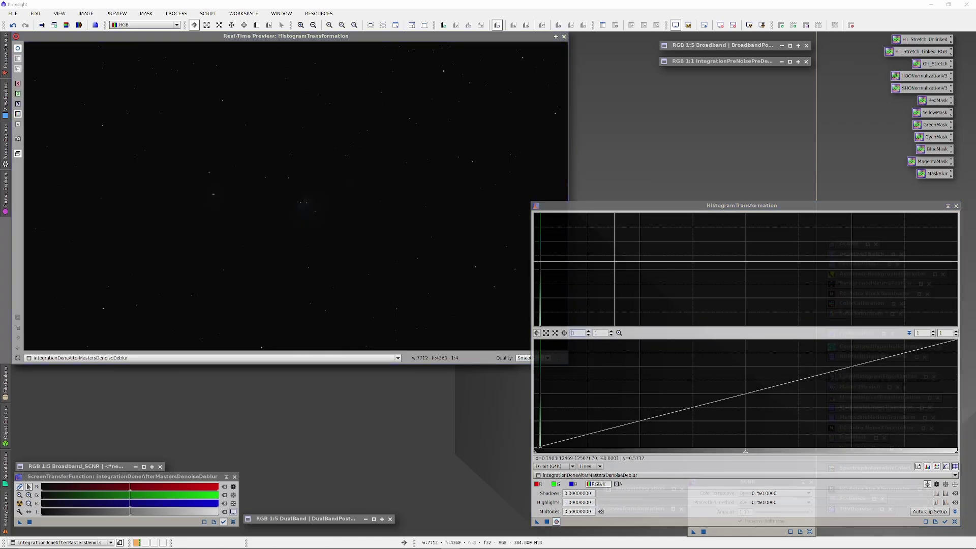
Step: Drop midtones to about 0.0234, zoom the histogram to 100 and raise the black point
drag(746, 455, 542, 454)
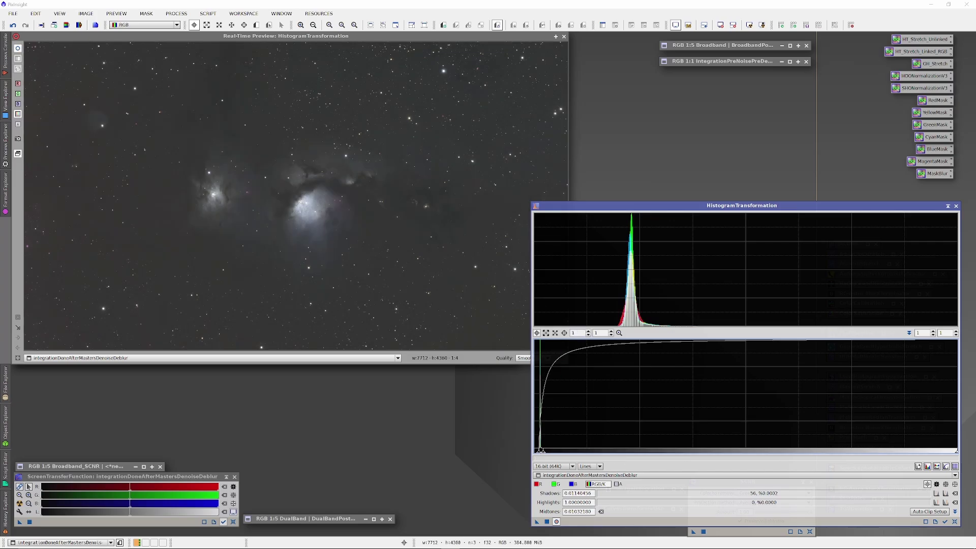
text(100)
key(Return)
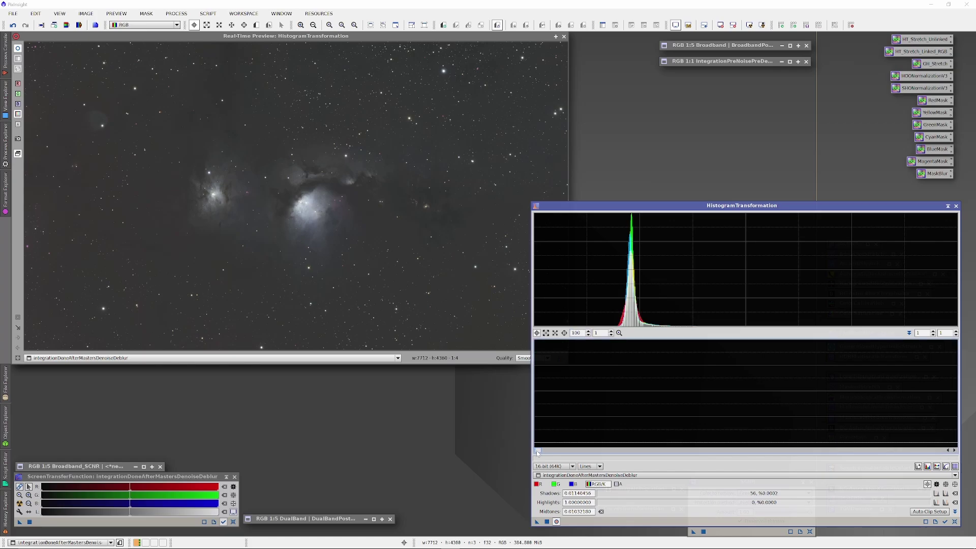
drag(537, 450, 540, 450)
drag(621, 449, 716, 449)
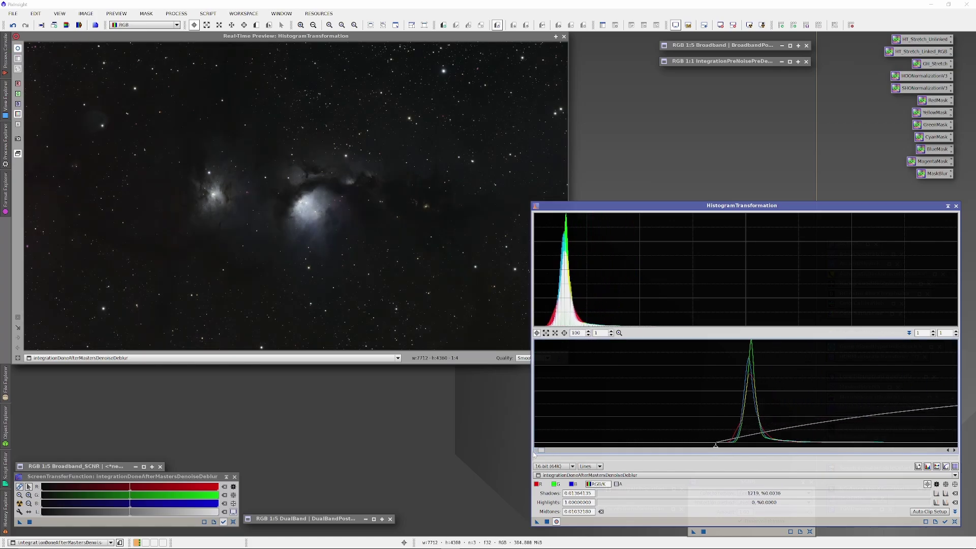
drag(540, 450, 542, 452)
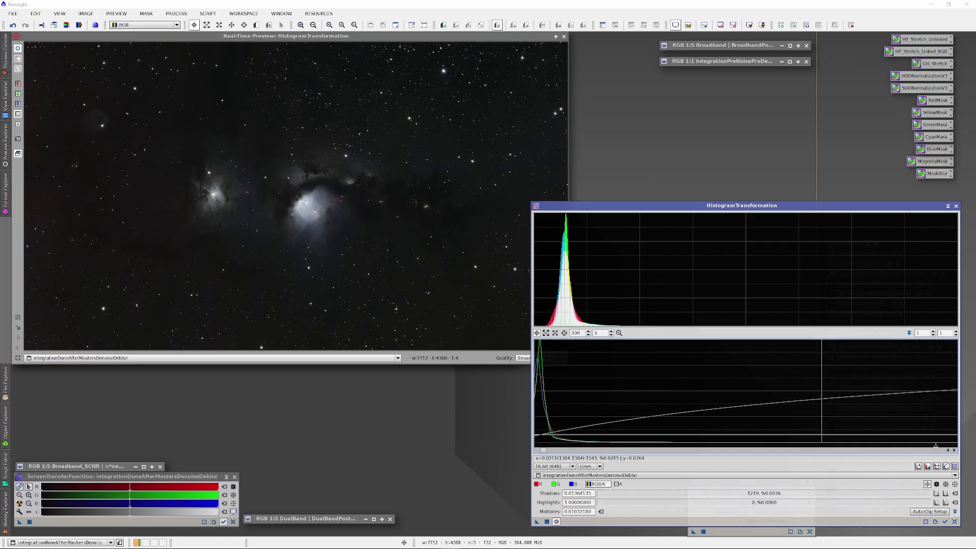
drag(935, 447, 736, 448)
Step: At histogram zoom 150, refine shadows and midtones, then close the live preview
click(576, 333)
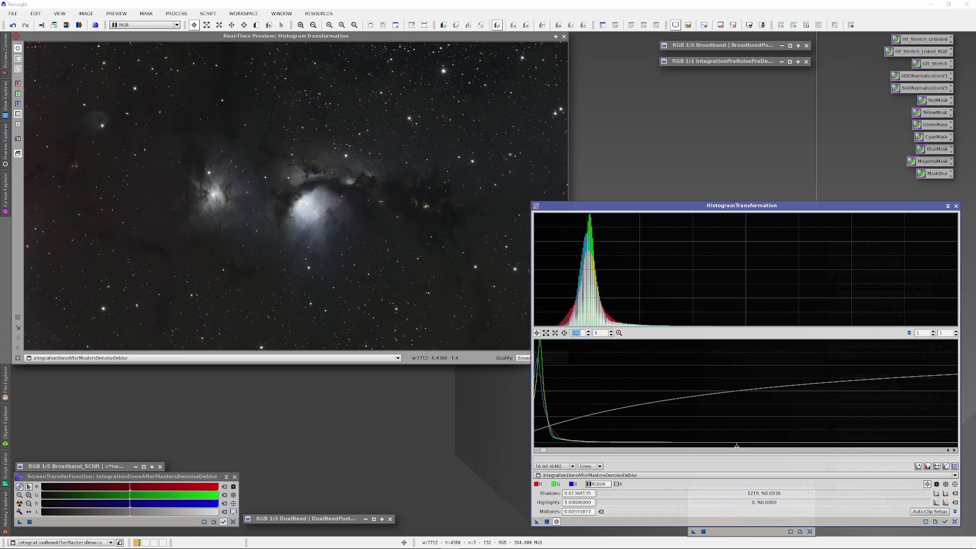
text(150)
key(Return)
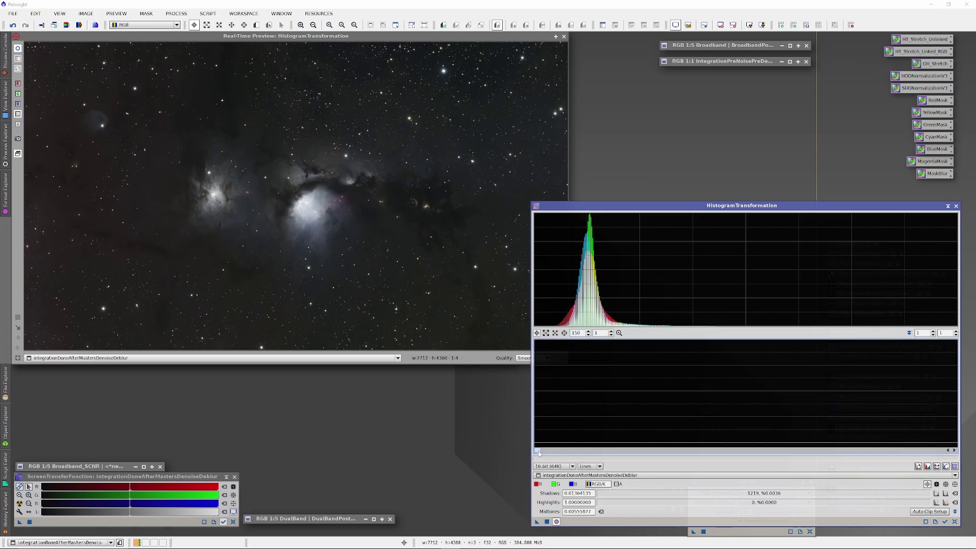
drag(537, 450, 543, 451)
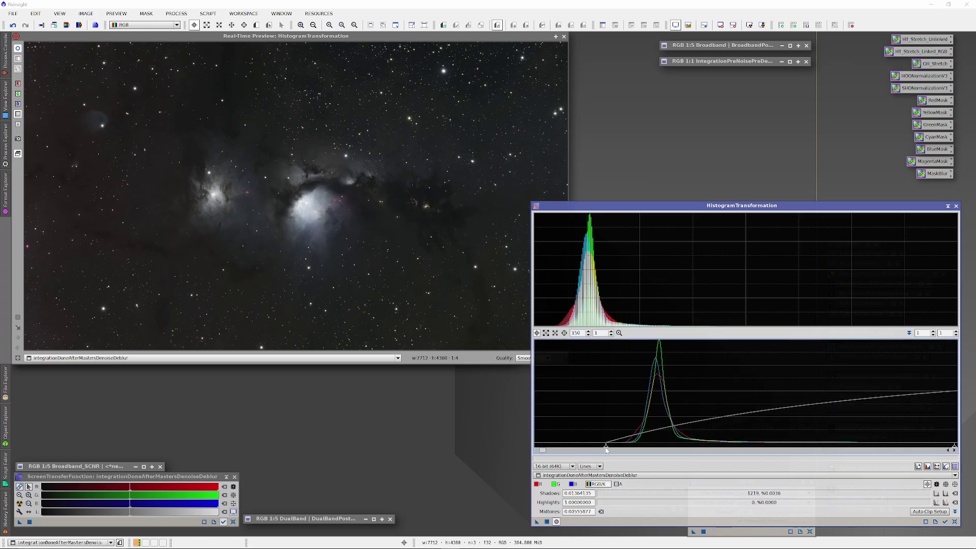
drag(605, 447, 621, 448)
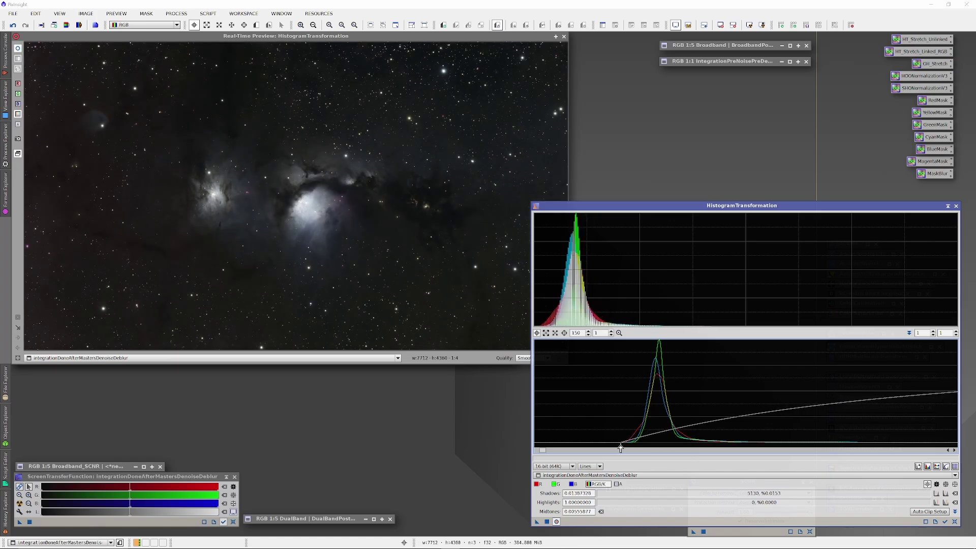
drag(542, 450, 541, 450)
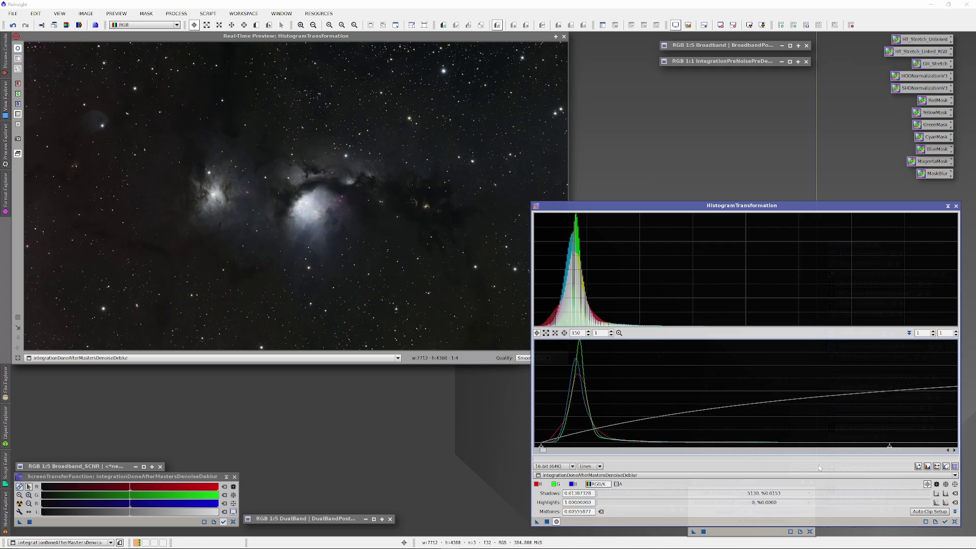
drag(889, 447, 780, 449)
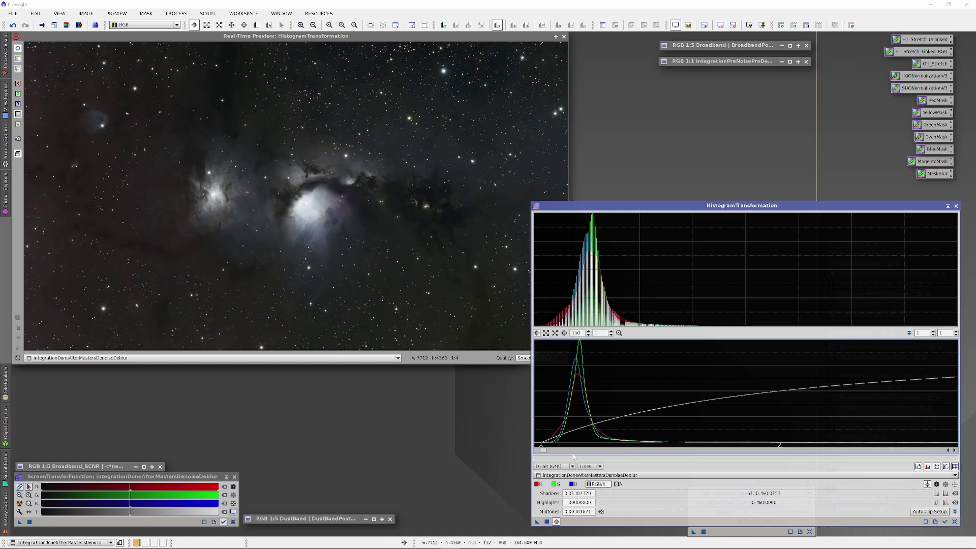
drag(543, 451, 545, 452)
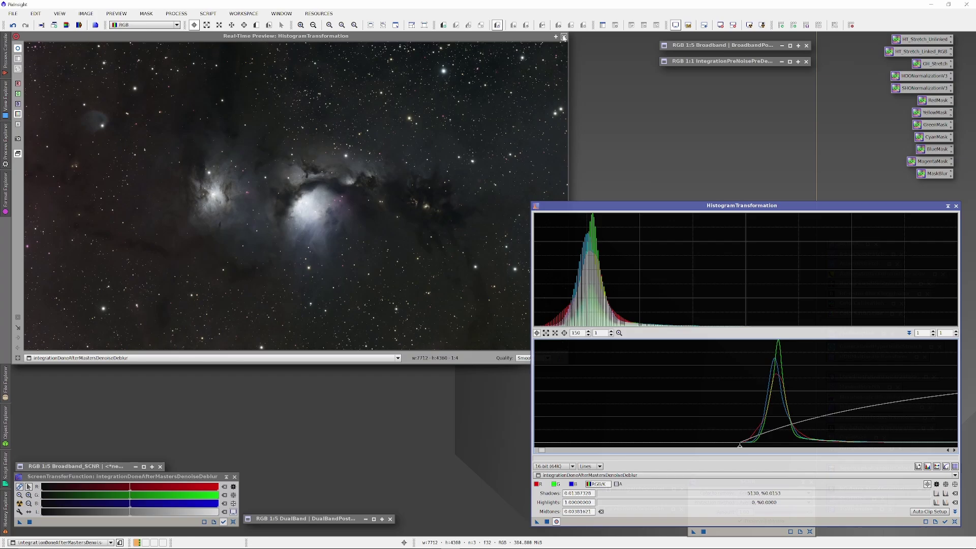
click(564, 36)
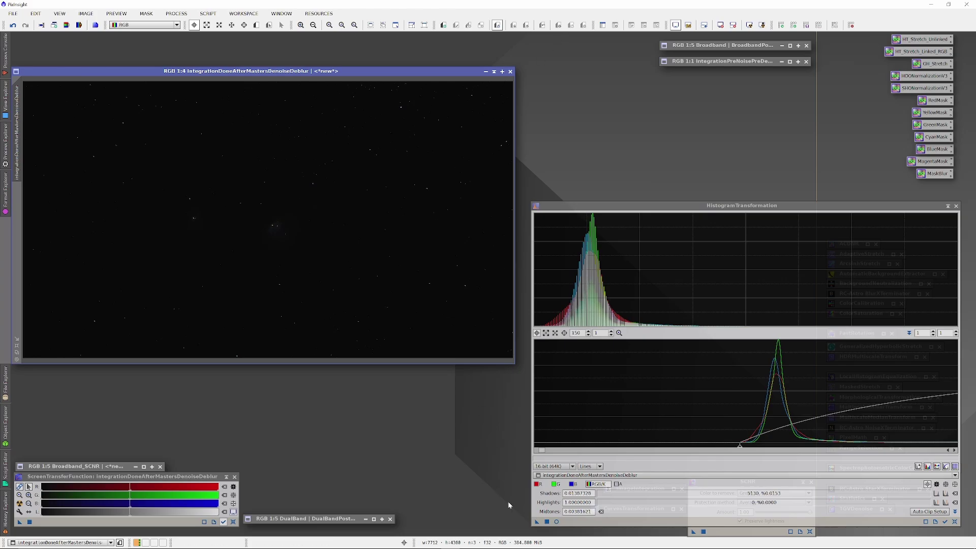
Step: Apply the histogram stretch to the deblurred integration, then reset HistogramTransformation to zoom 1
drag(535, 522, 508, 466)
drag(522, 383, 396, 308)
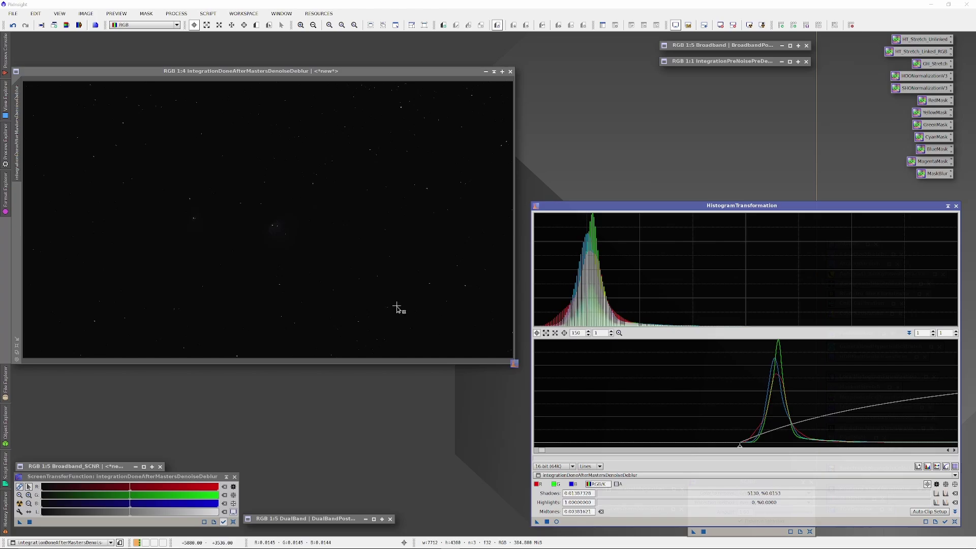
drag(403, 436, 399, 299)
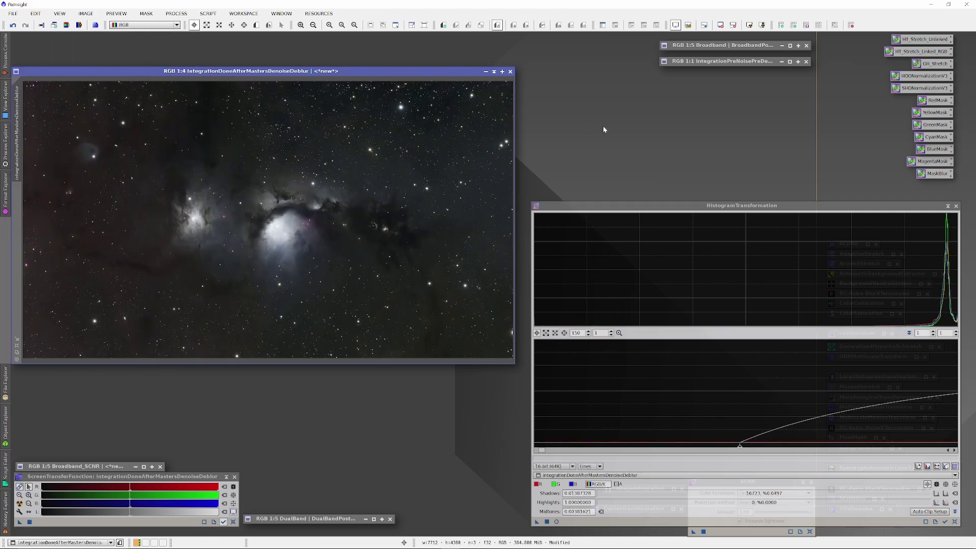
click(954, 522)
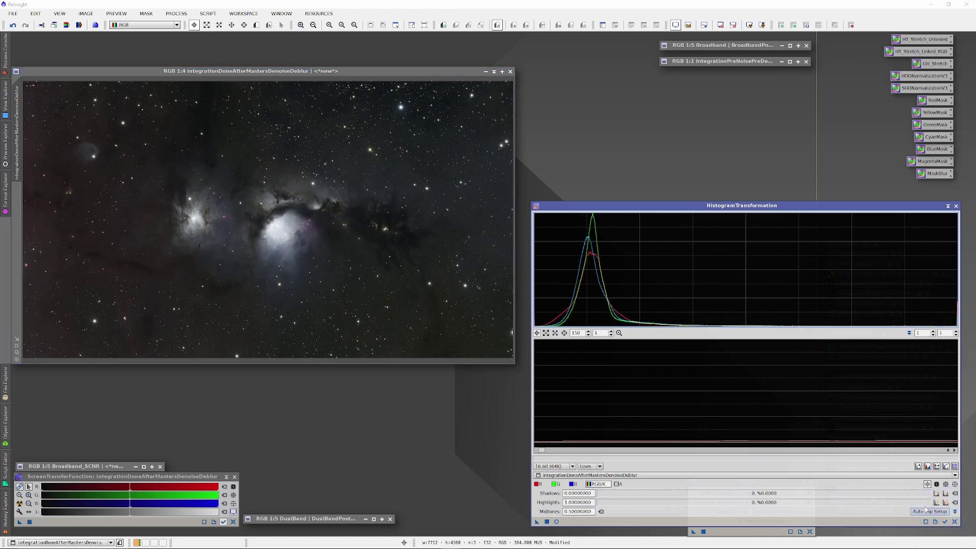
double_click(576, 333)
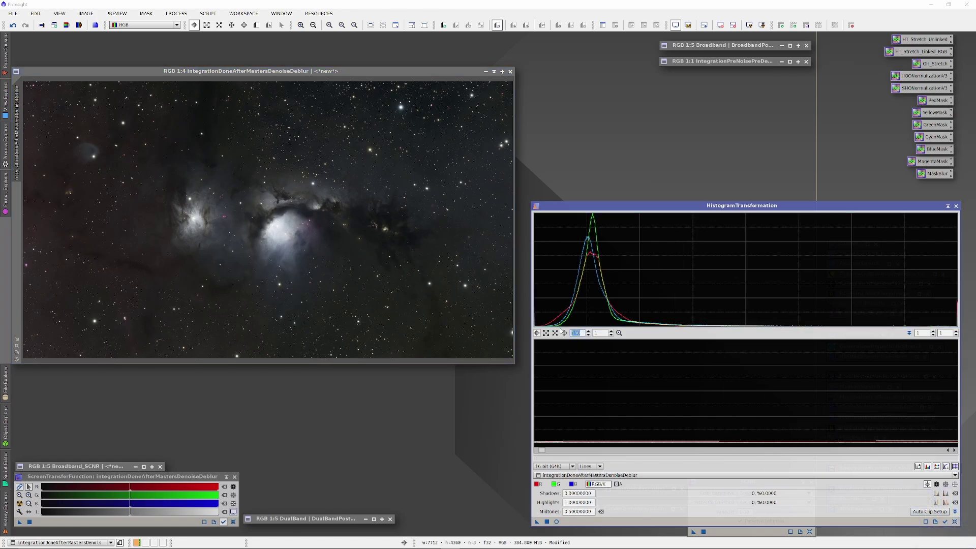
text(1)
key(Return)
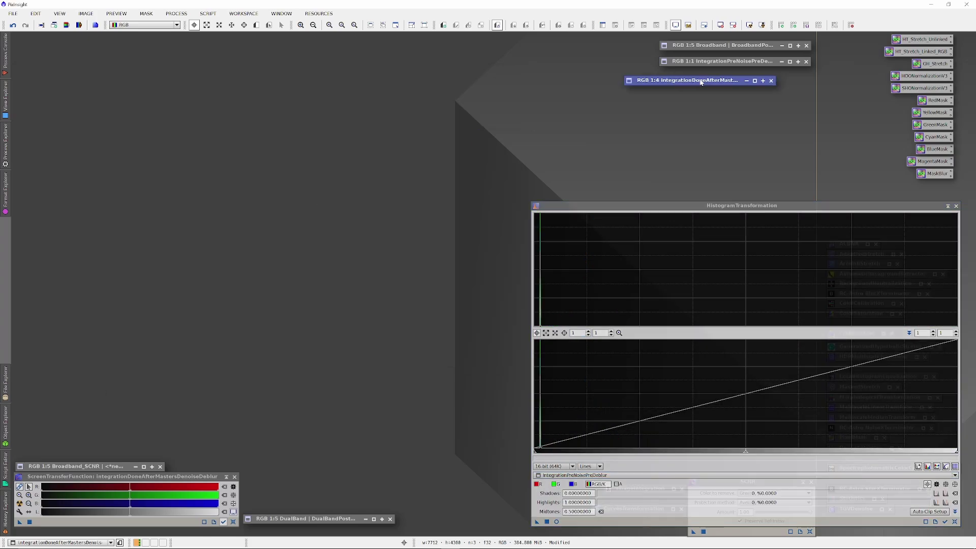
Step: Stretch Broadband permanently with the AutoStretch settings and open CurvesTransformation with live preview
double_click(721, 61)
click(556, 521)
drag(20, 522, 722, 453)
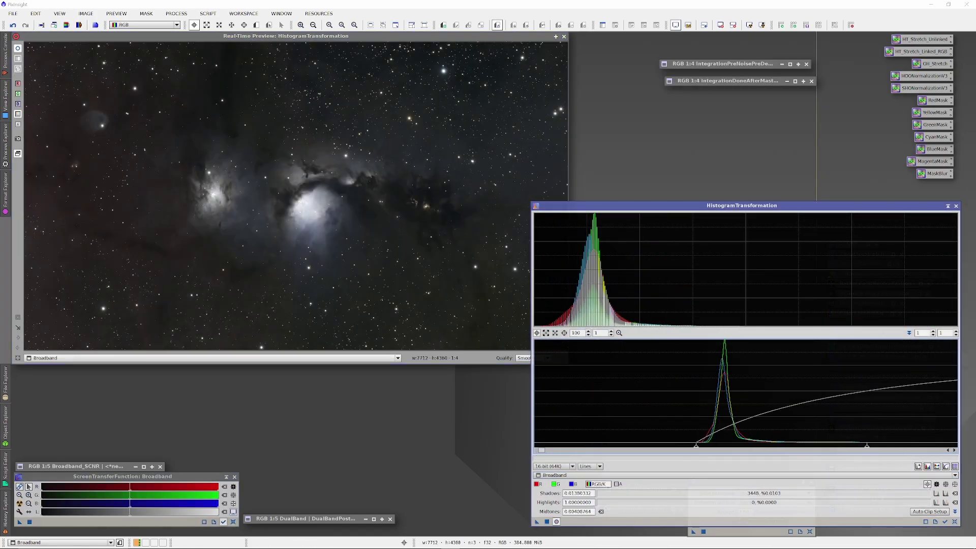
drag(537, 522, 501, 251)
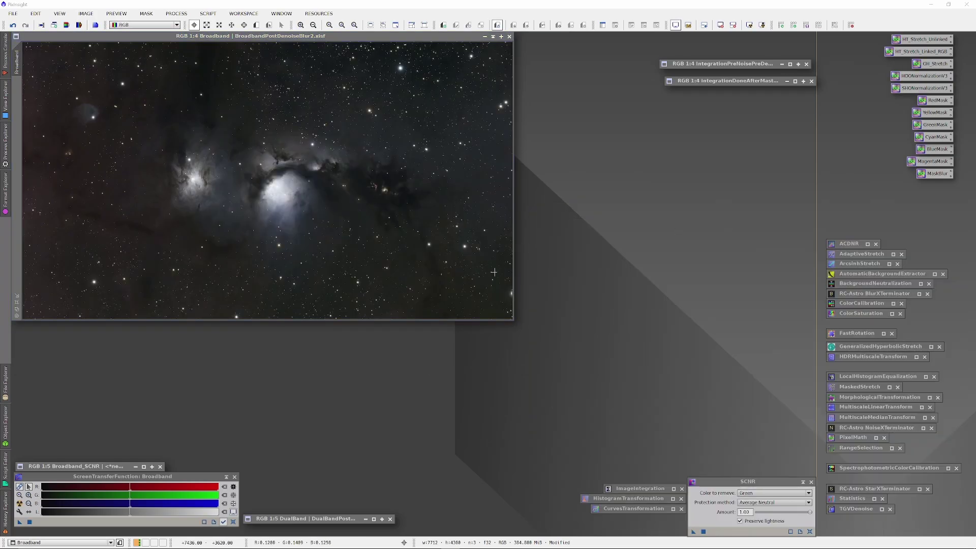
click(810, 482)
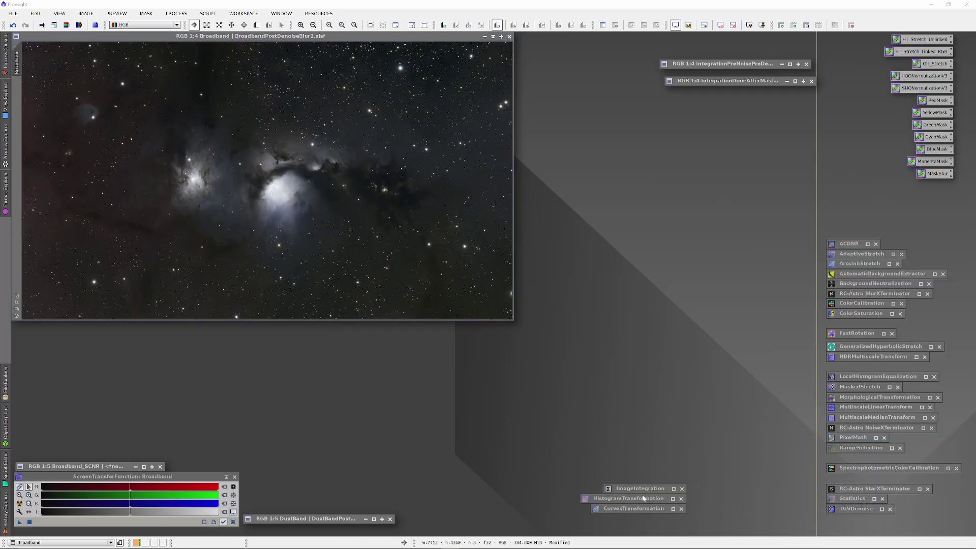
double_click(639, 508)
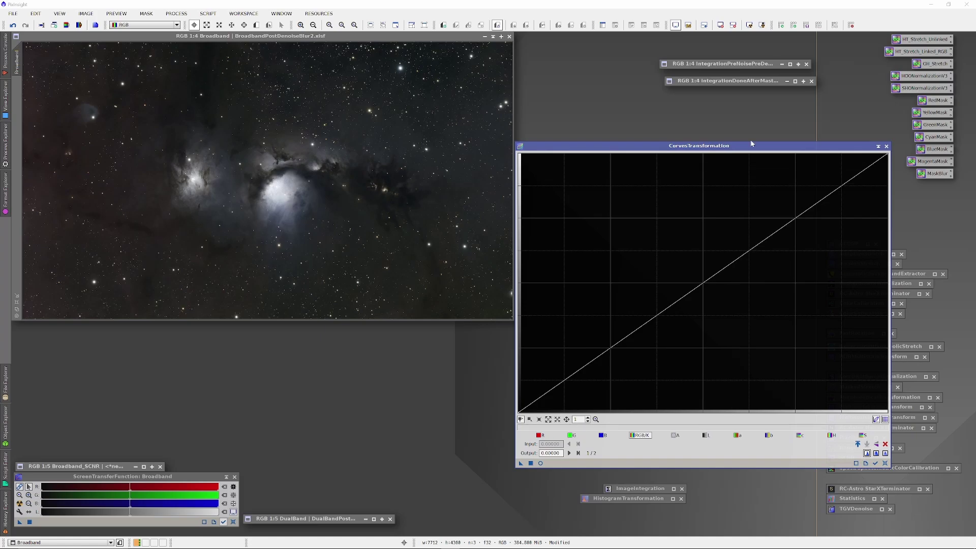
click(541, 464)
Step: Switch the curve to luminance and try a highlight point, then remove it
drag(578, 145, 623, 149)
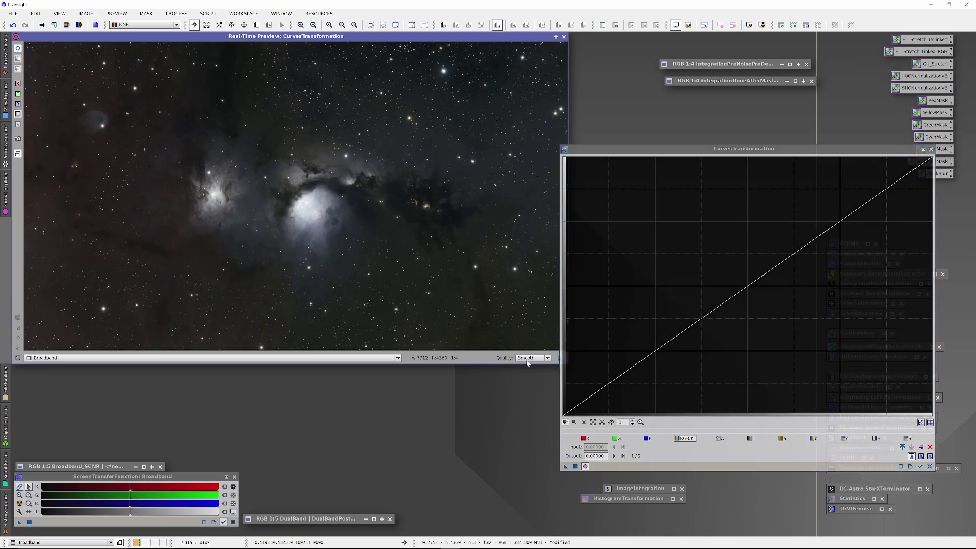
click(585, 465)
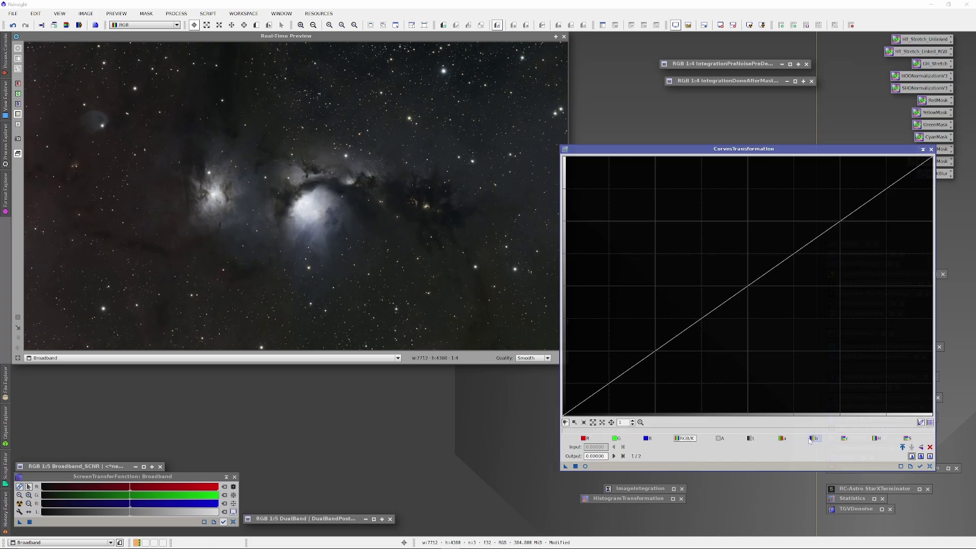
click(752, 438)
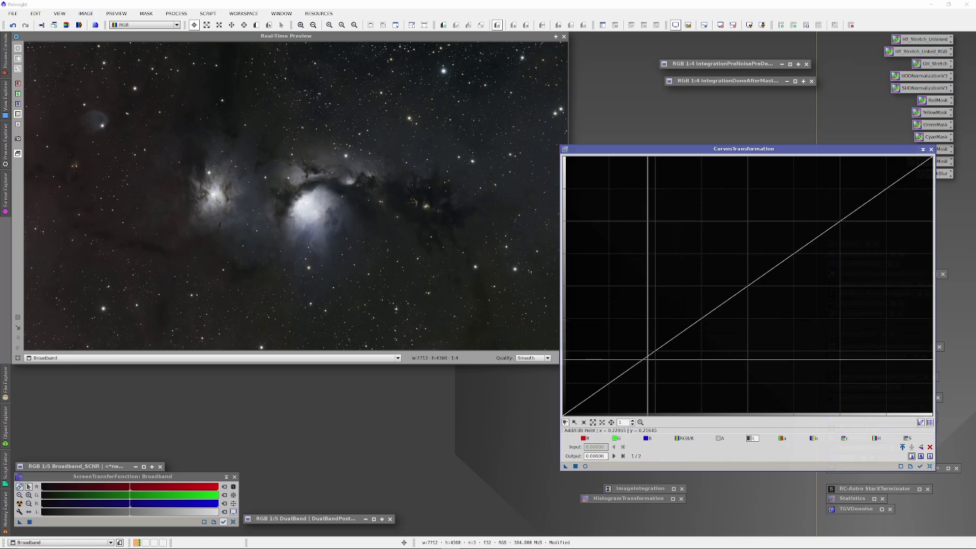
click(651, 356)
drag(650, 356, 652, 357)
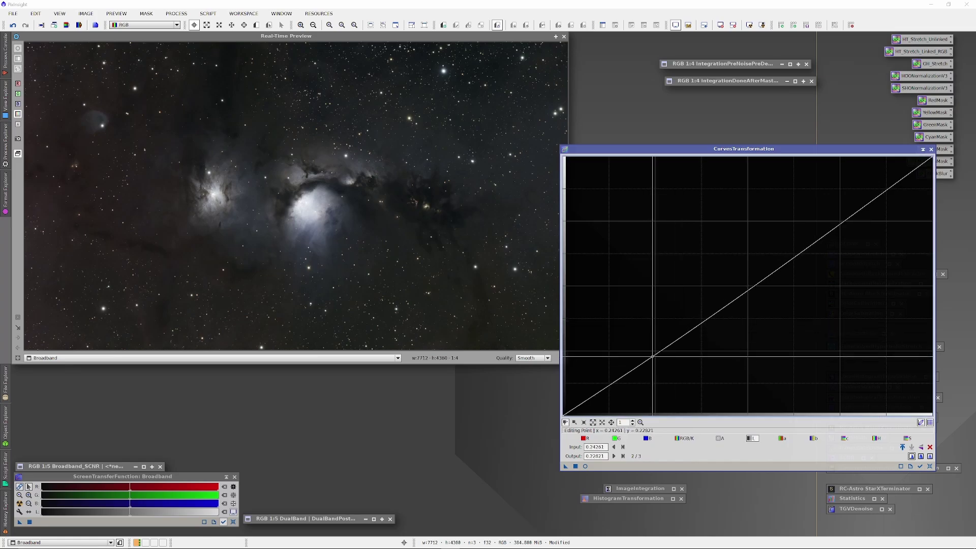
drag(653, 357, 823, 214)
ctrl+click(822, 214)
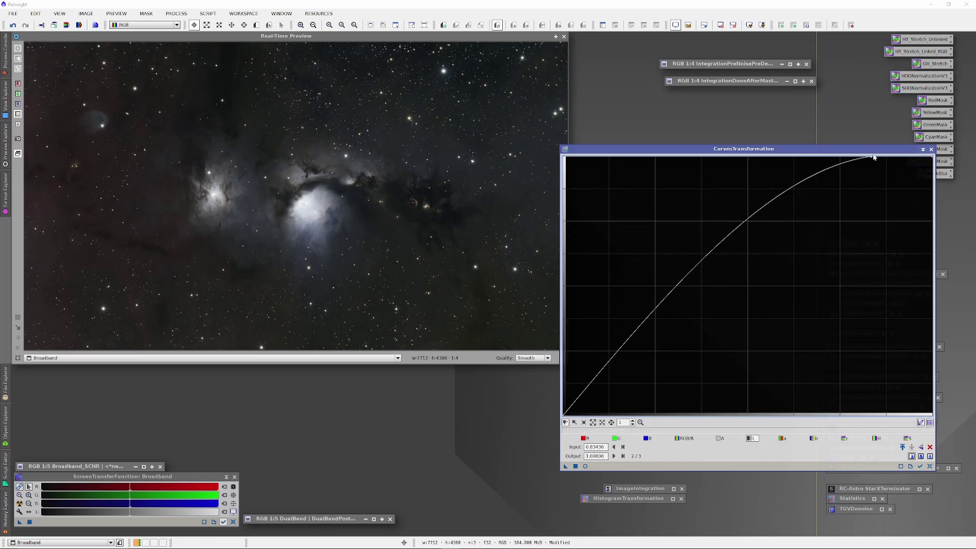
Step: With live preview on, add highlight, midtone and shadow points to the luminance curve
click(584, 466)
click(877, 198)
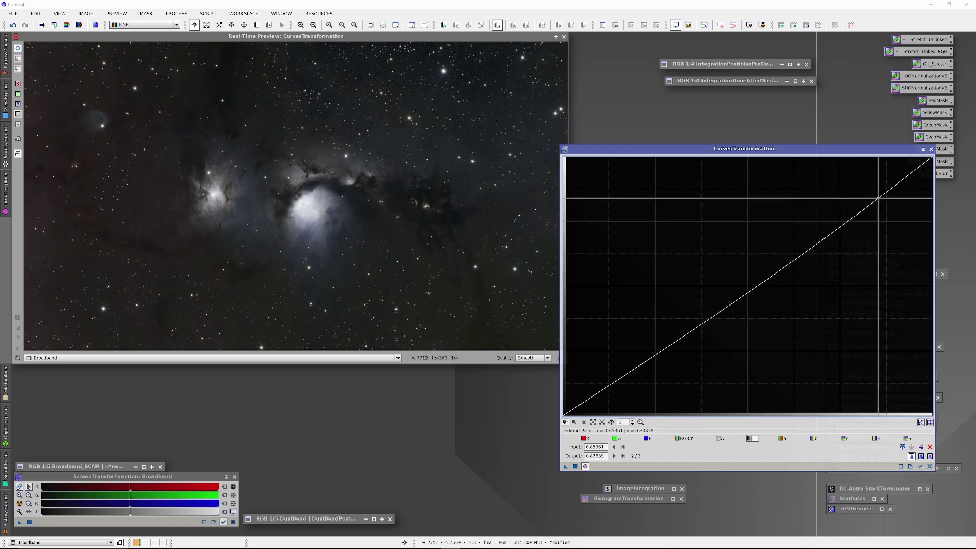
click(755, 278)
drag(630, 365, 633, 366)
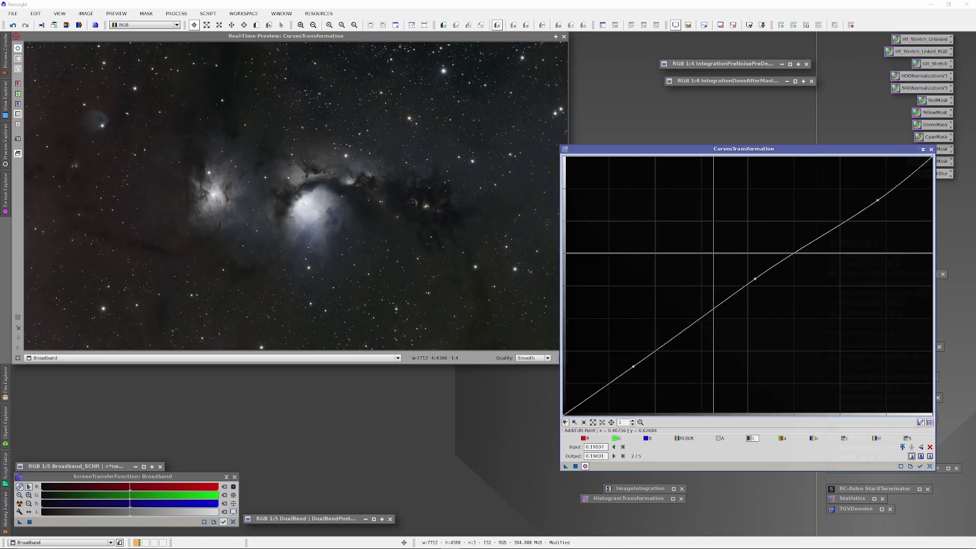
click(907, 438)
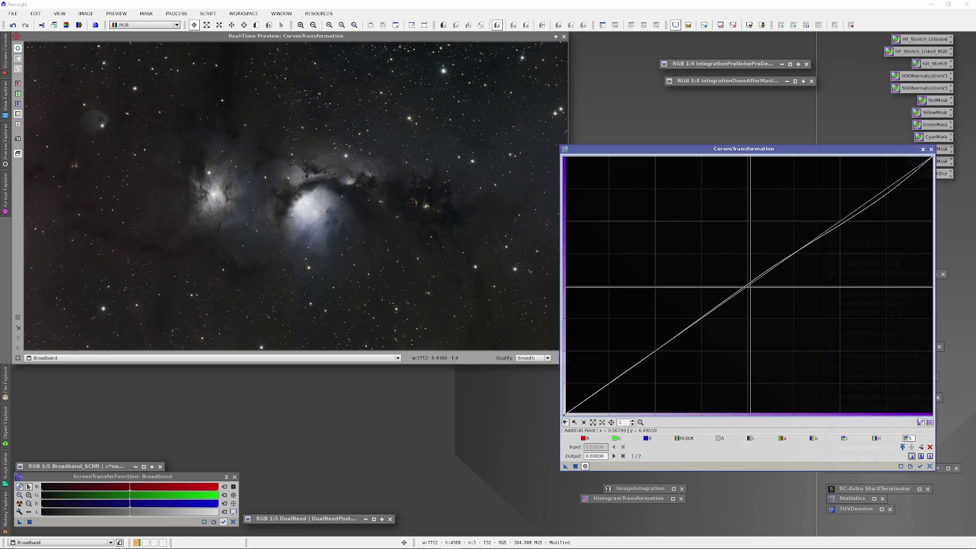
Step: Raise the saturation curve strongly and nudge the blue, red and green midtone points slightly
drag(748, 278, 753, 221)
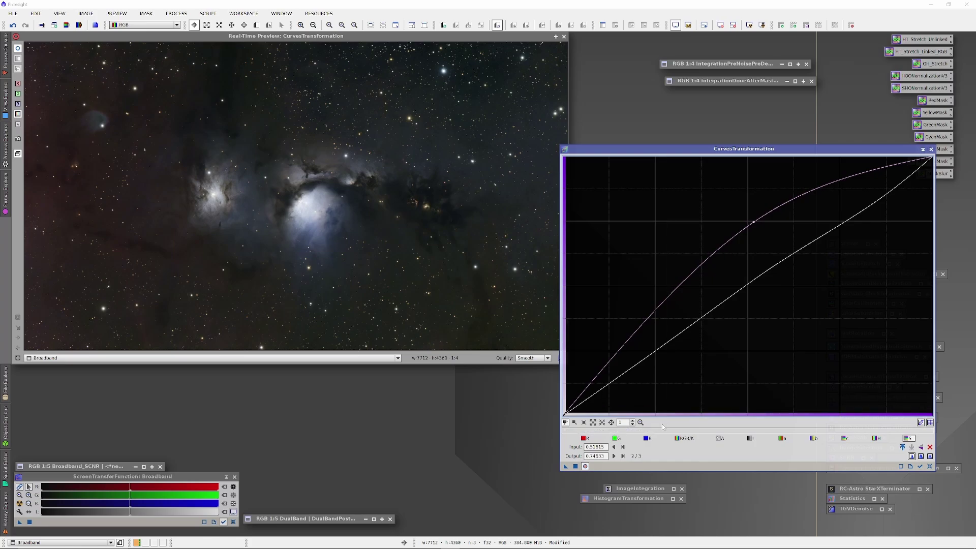
click(646, 438)
drag(757, 278, 761, 269)
click(584, 438)
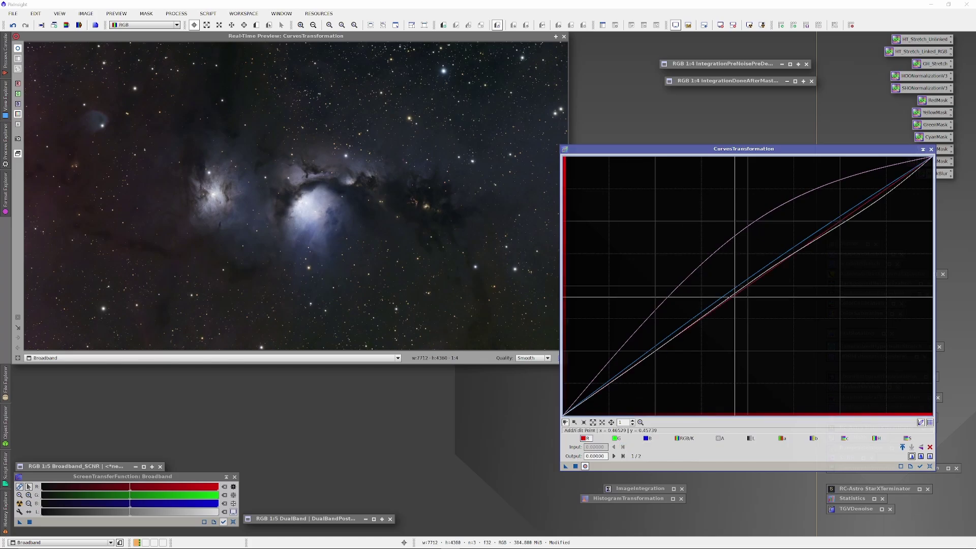
drag(759, 271, 756, 272)
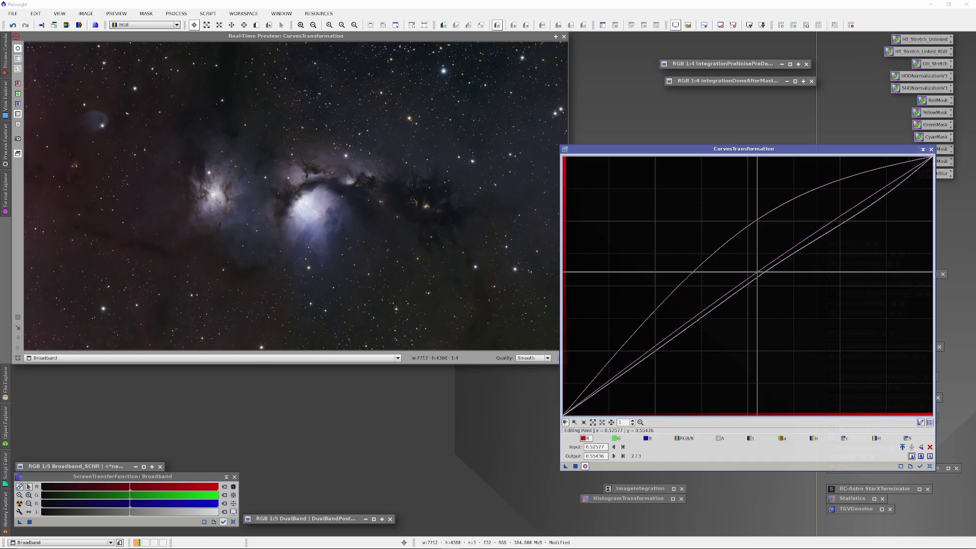
click(616, 438)
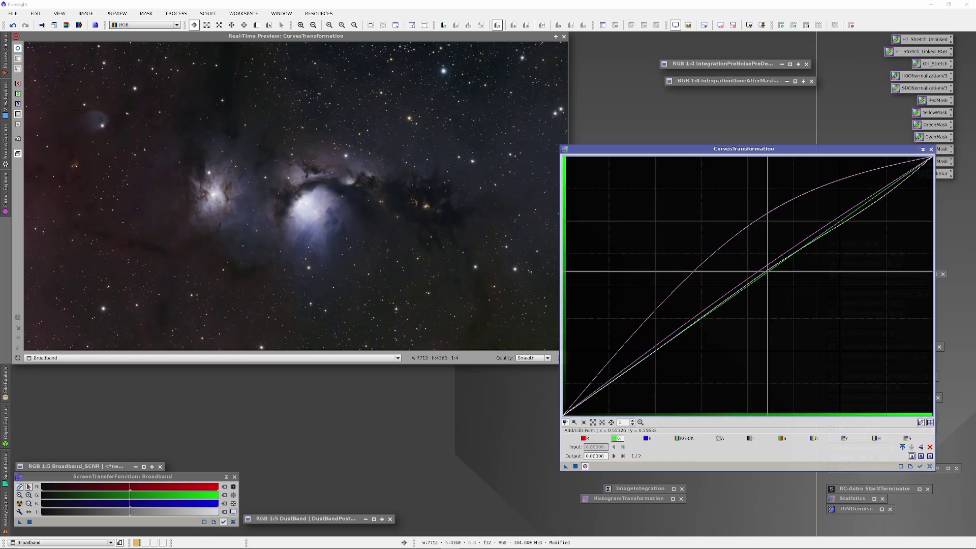
drag(768, 270, 763, 267)
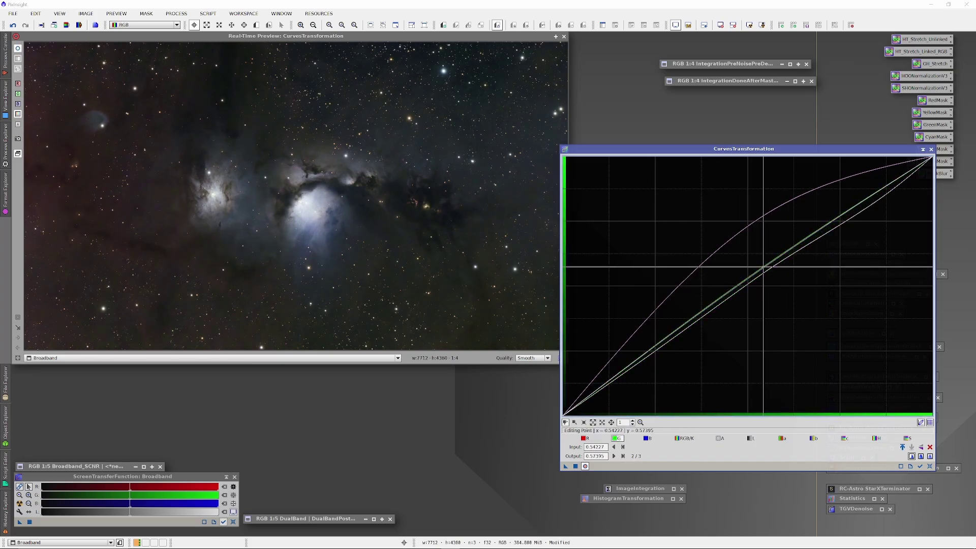
drag(763, 266, 764, 267)
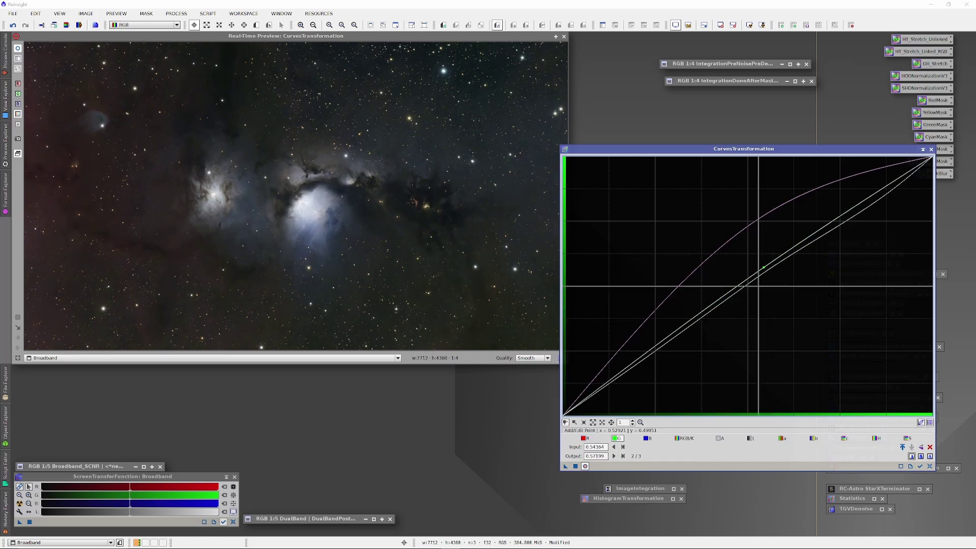
Step: Reshape the saturation curve with extra points in the lower tones, then close the live preview
click(908, 438)
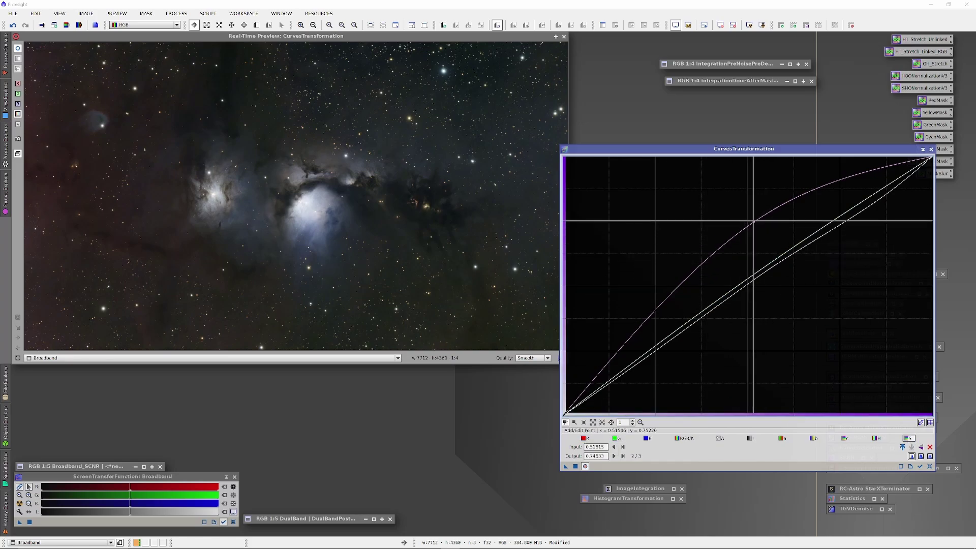
drag(752, 222, 830, 182)
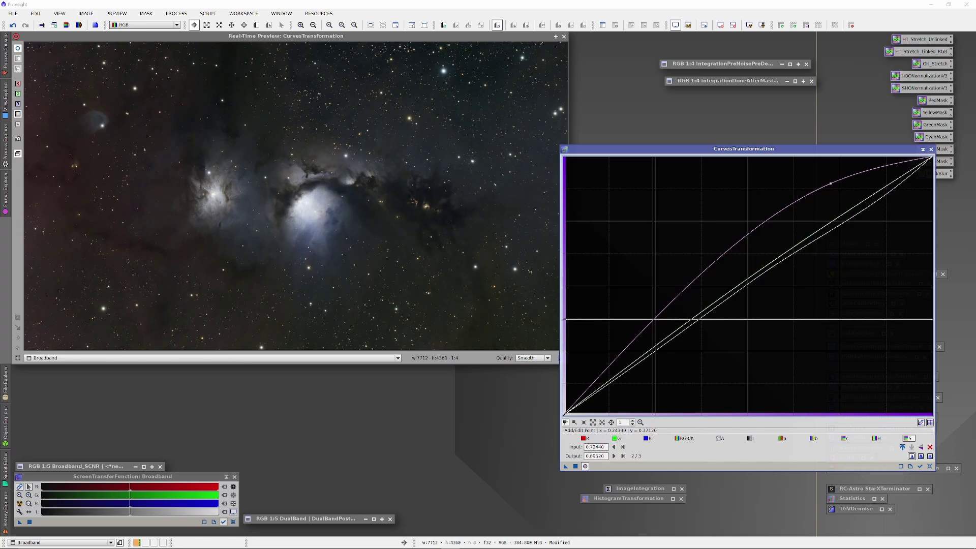
mouse_move(657, 321)
mouse_down()
mouse_move(644, 314)
mouse_move(655, 322)
mouse_up()
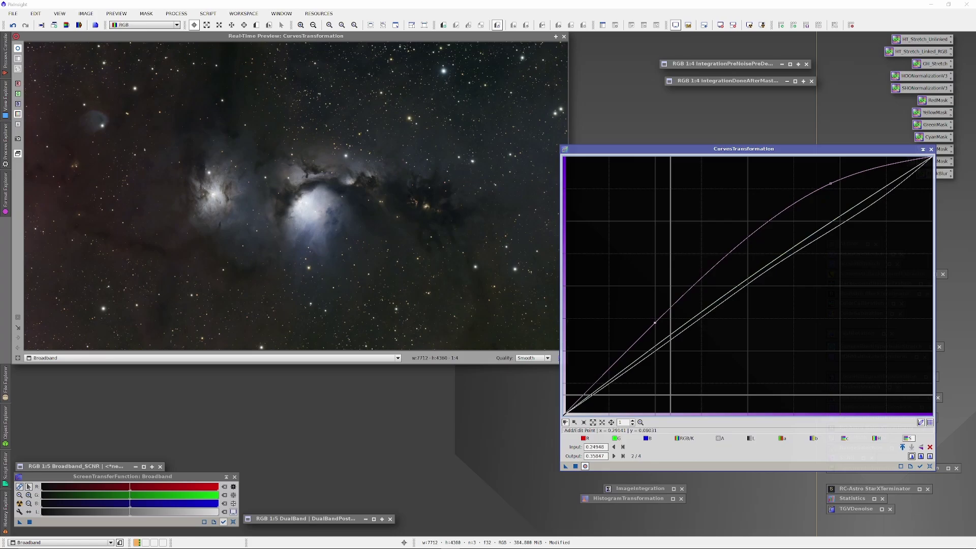
click(563, 37)
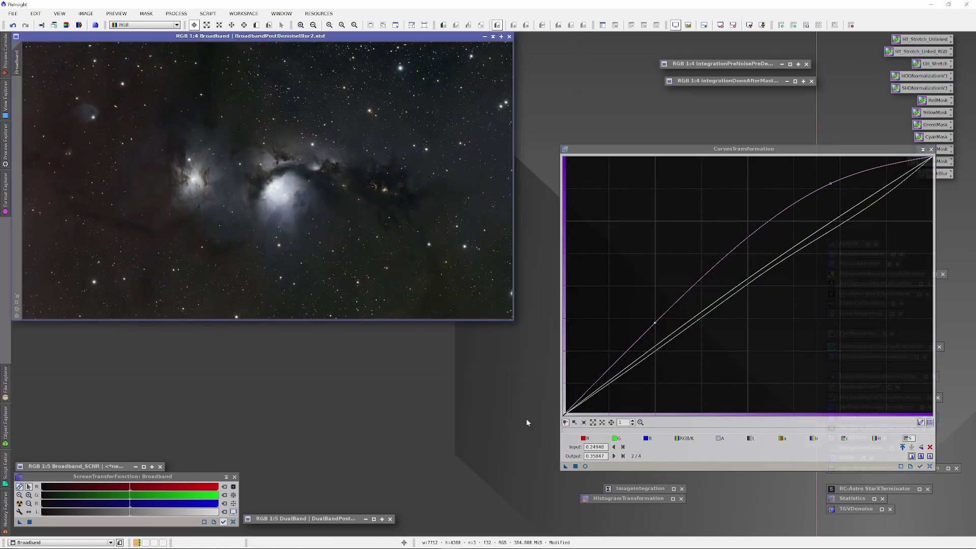
Step: Apply the curves to Broadband, reset them, and preview a lifted luminance curve on IntegrationPreNoisePreDeblur
drag(565, 467, 406, 280)
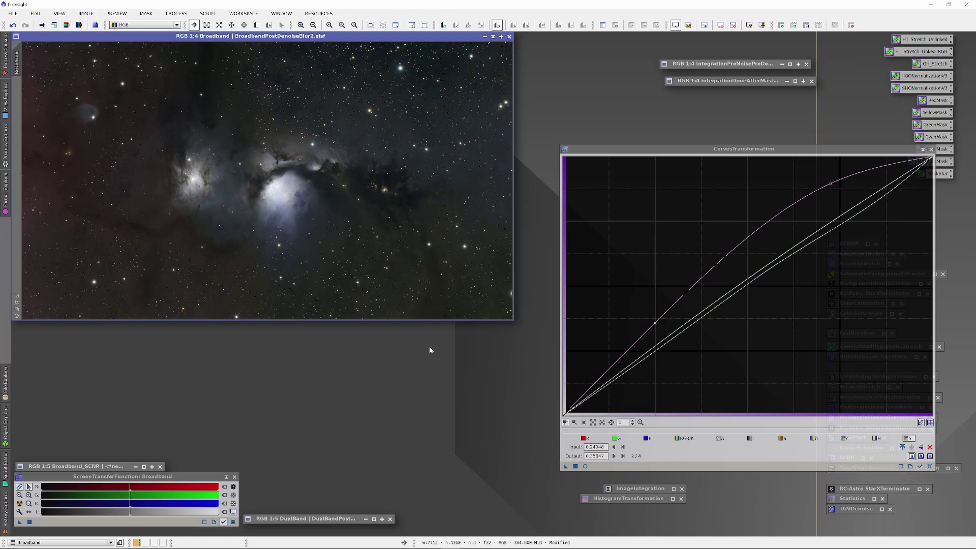
click(929, 466)
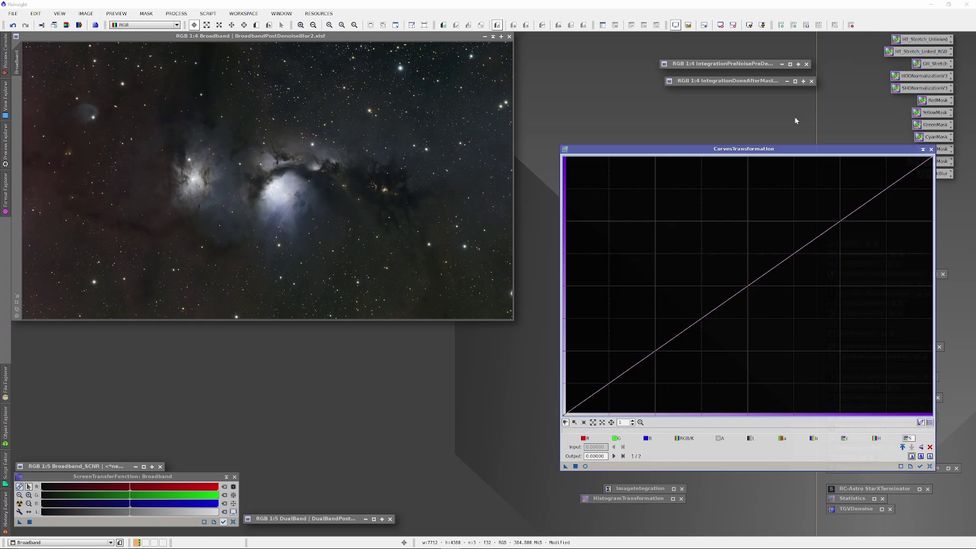
double_click(737, 64)
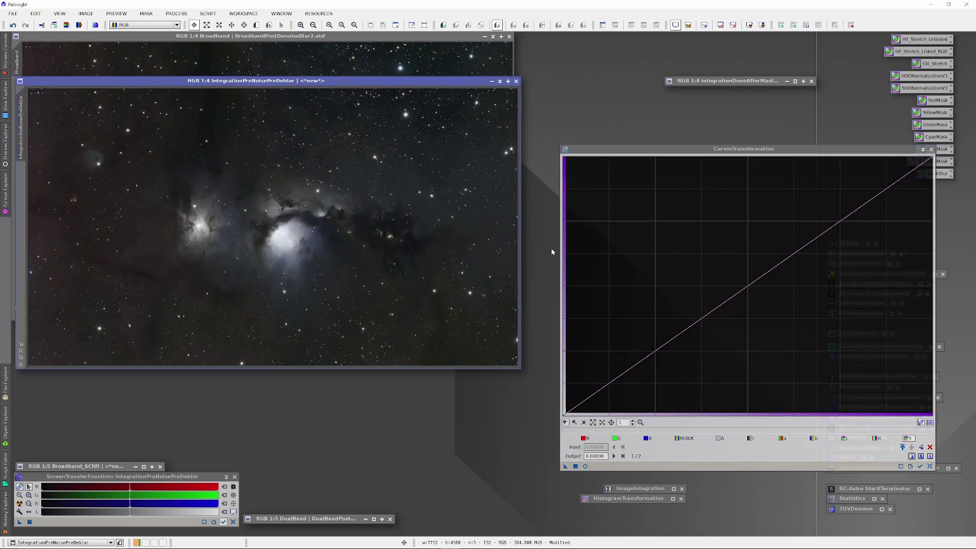
click(751, 438)
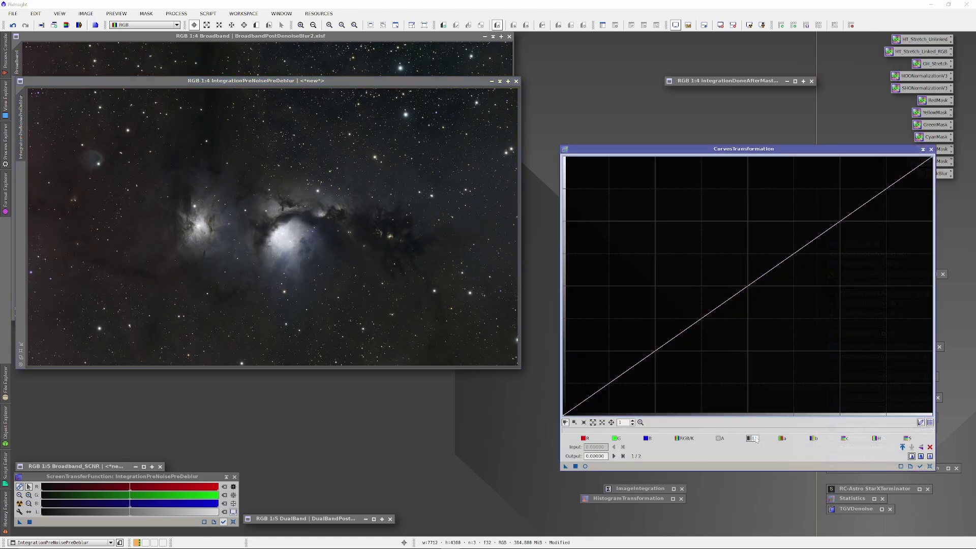
click(585, 466)
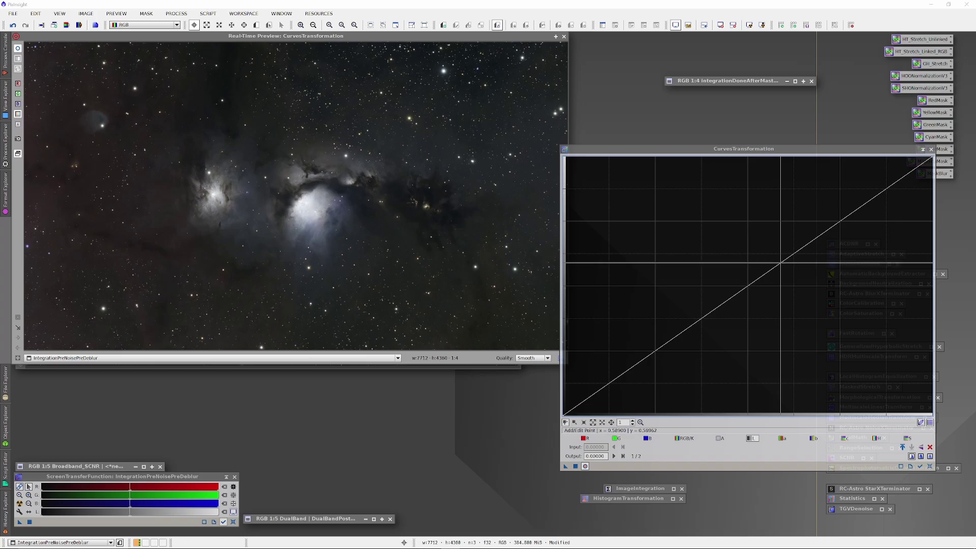
drag(766, 257, 859, 208)
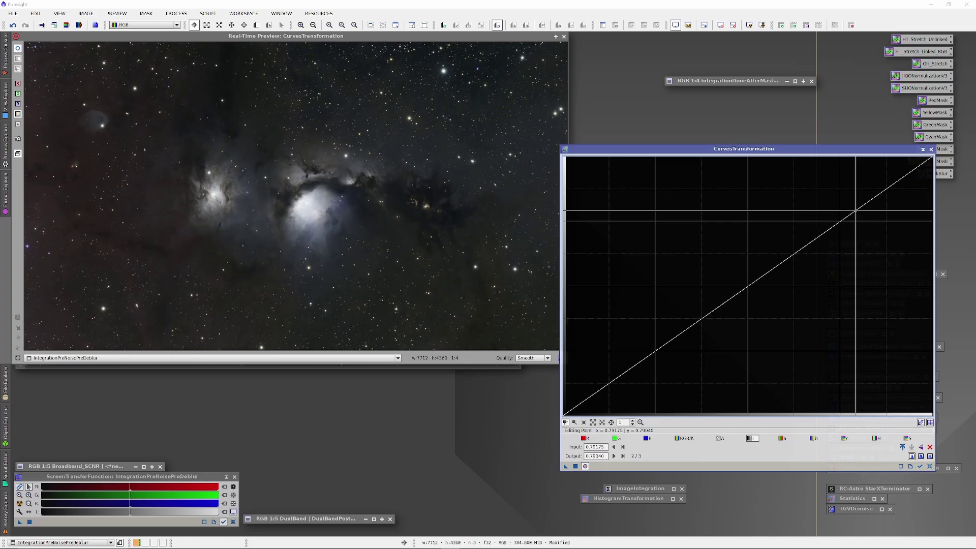